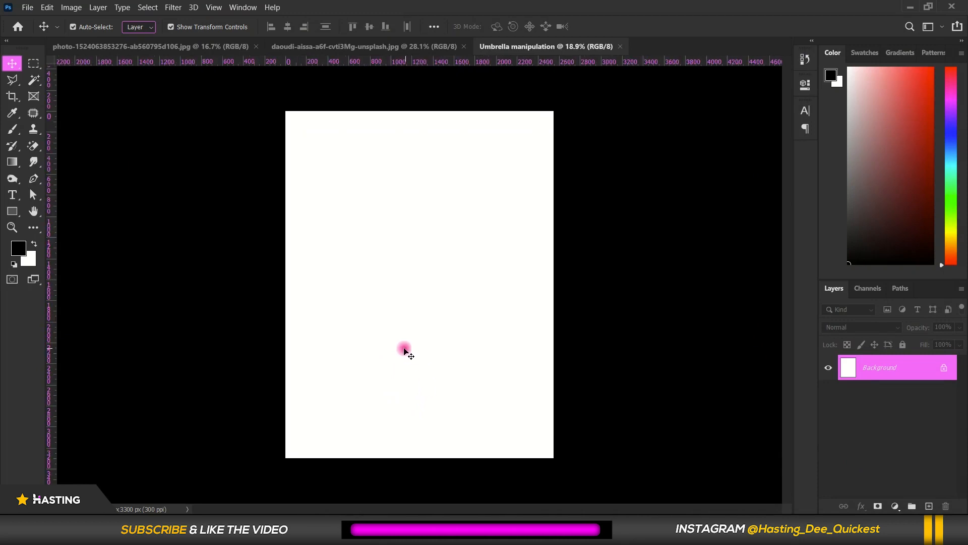
Start cropping the umbrella photo by trimming its left side to just outside the umbrella
left_click(312, 51)
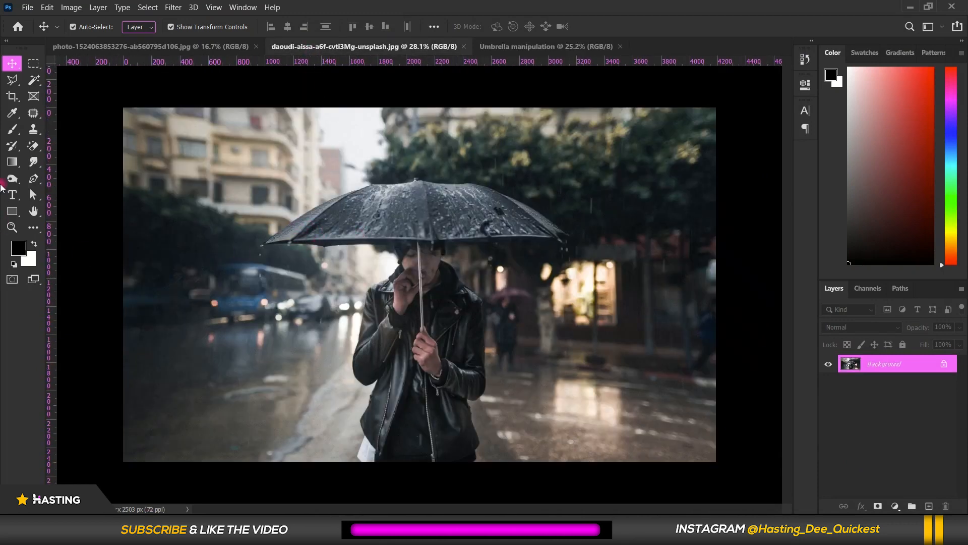
left_click(16, 103)
left_click_drag(122, 282, 187, 282)
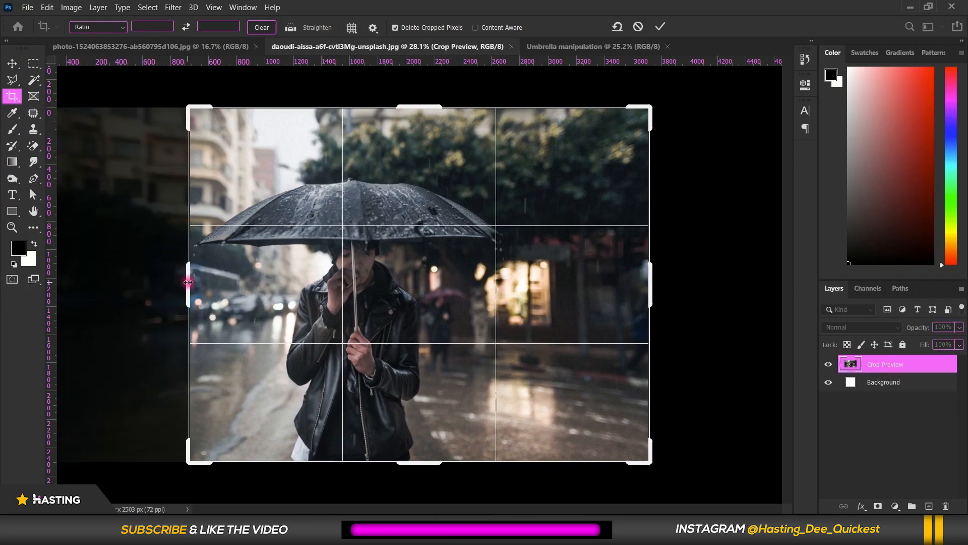
scroll(188, 282, "up", 3)
scroll(188, 282, "right", 2)
scroll(188, 282, "up", 3)
scroll(188, 282, "right", 2)
scroll(188, 282, "down", 3)
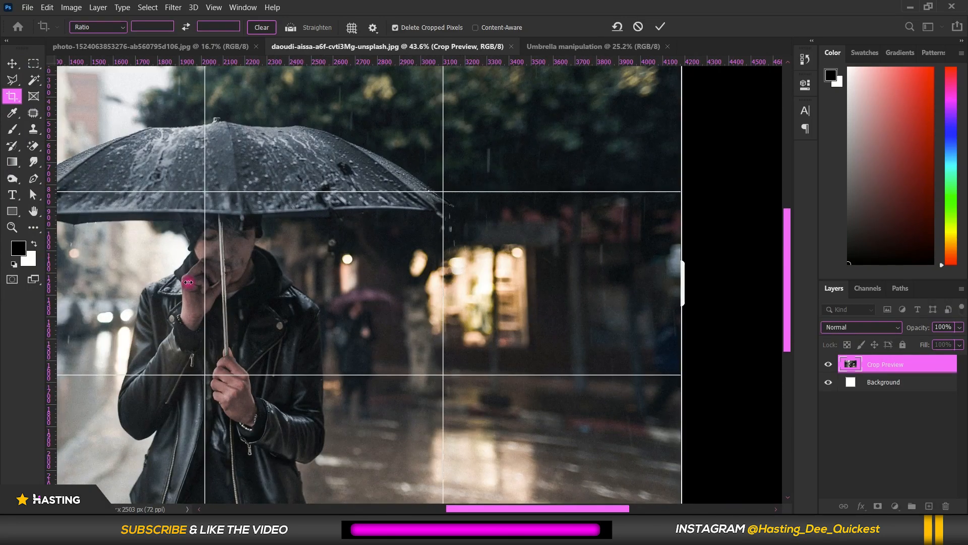
scroll(351, 270, "down", 2)
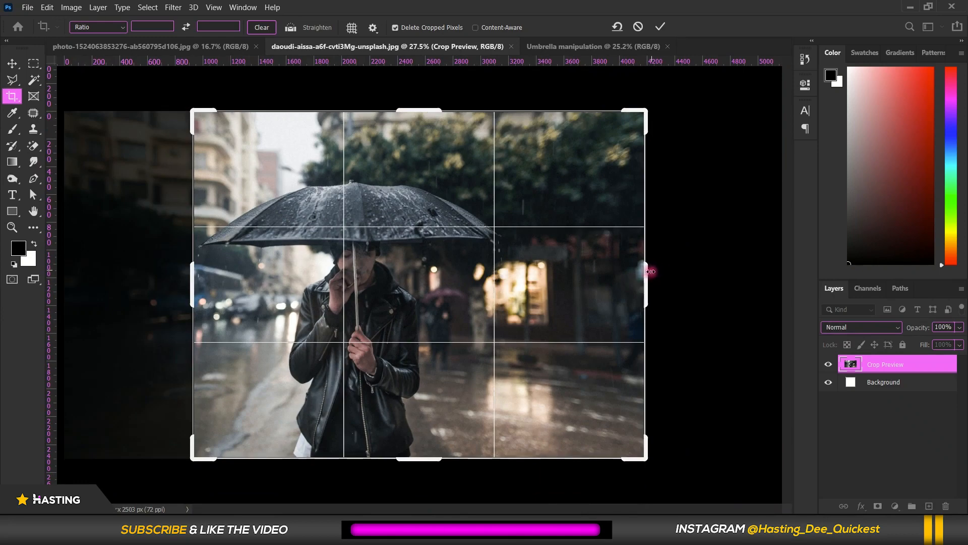
Narrow the umbrella photo's crop from the right side, tighten the left edge to the umbrella's tip, and apply it
left_click_drag(648, 272, 578, 276)
scroll(233, 242, "up", 3)
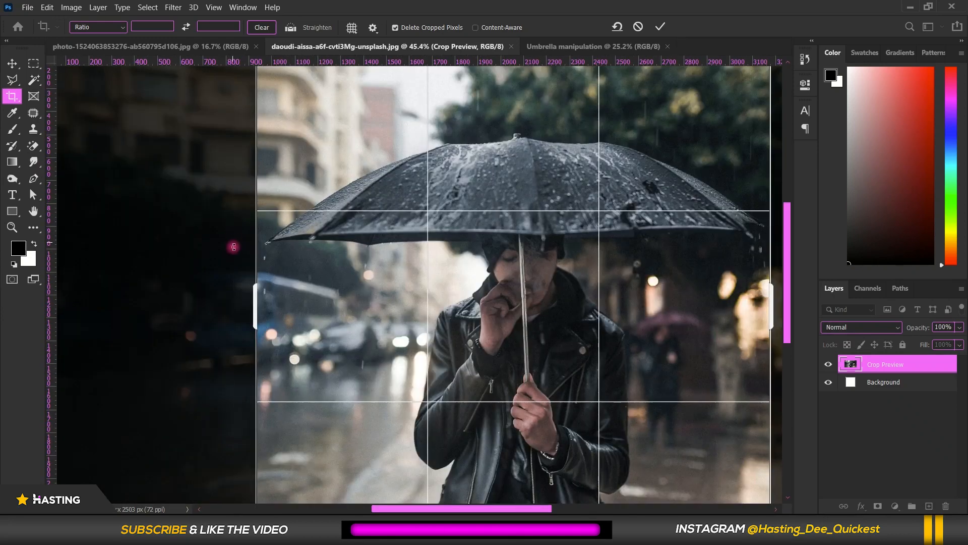
scroll(153, 284, "up", 2)
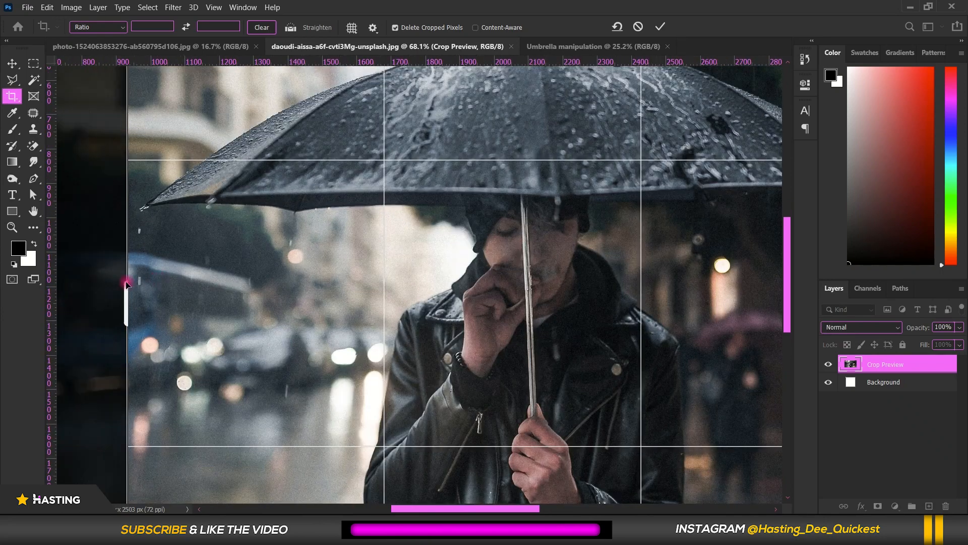
left_click_drag(169, 311, 75, 292)
left_click_drag(180, 271, 321, 277)
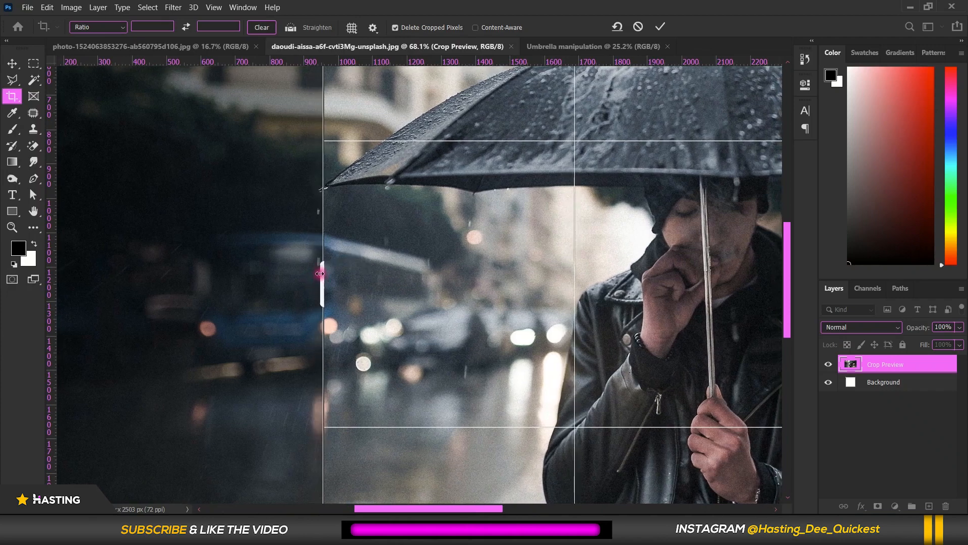
scroll(321, 273, "down", 2)
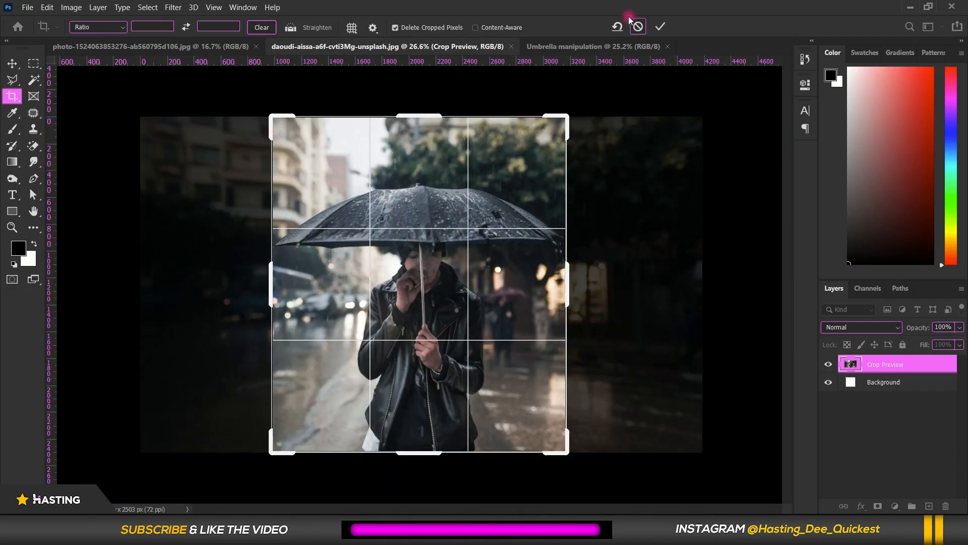
left_click(663, 27)
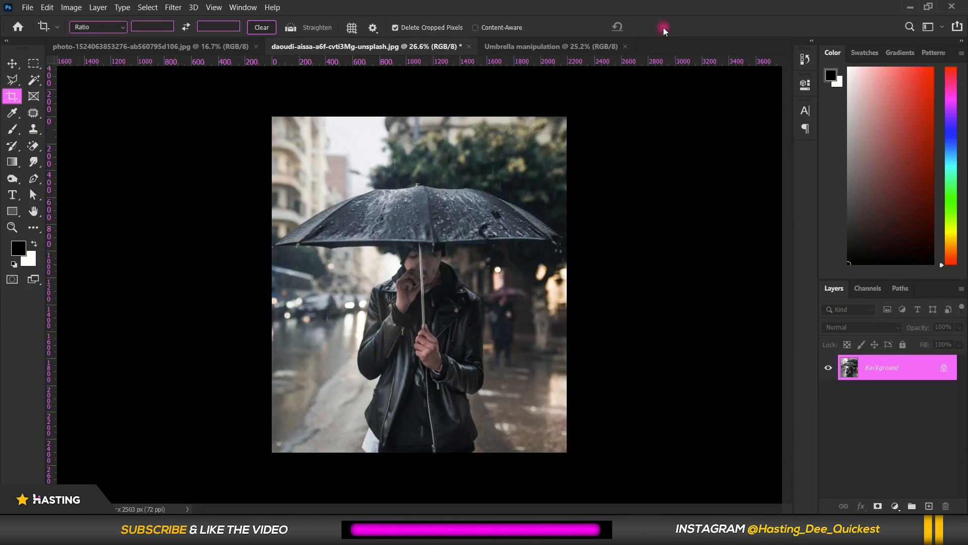
Place the cropped umbrella photo in the Umbrella manipulation document and convert its layer to a smart object
key("v")
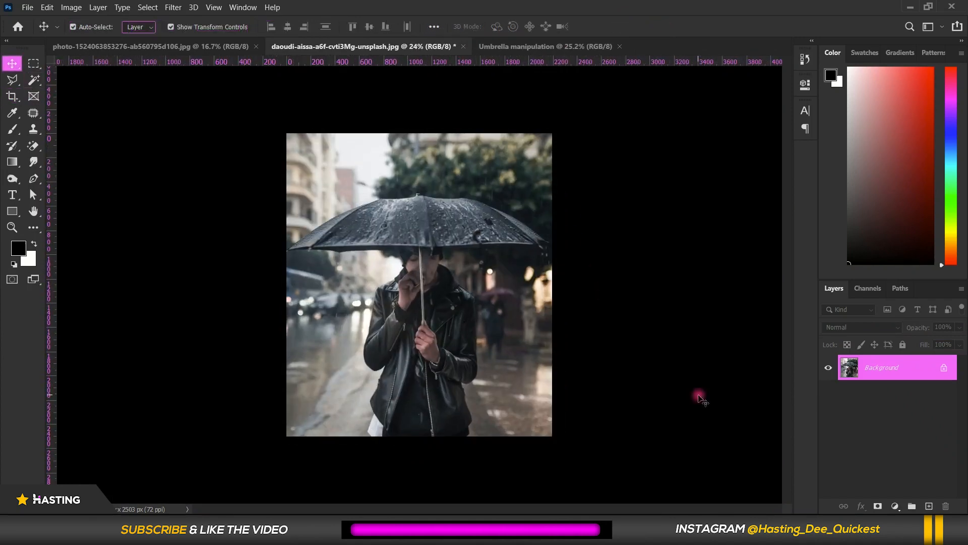
left_click_drag(916, 371, 429, 203)
scroll(431, 282, "down", 3)
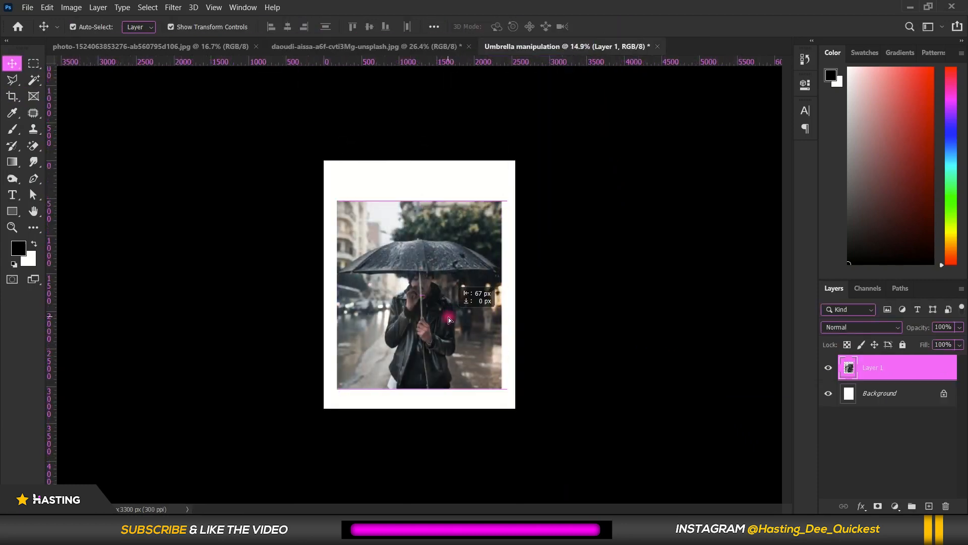
right_click(893, 368)
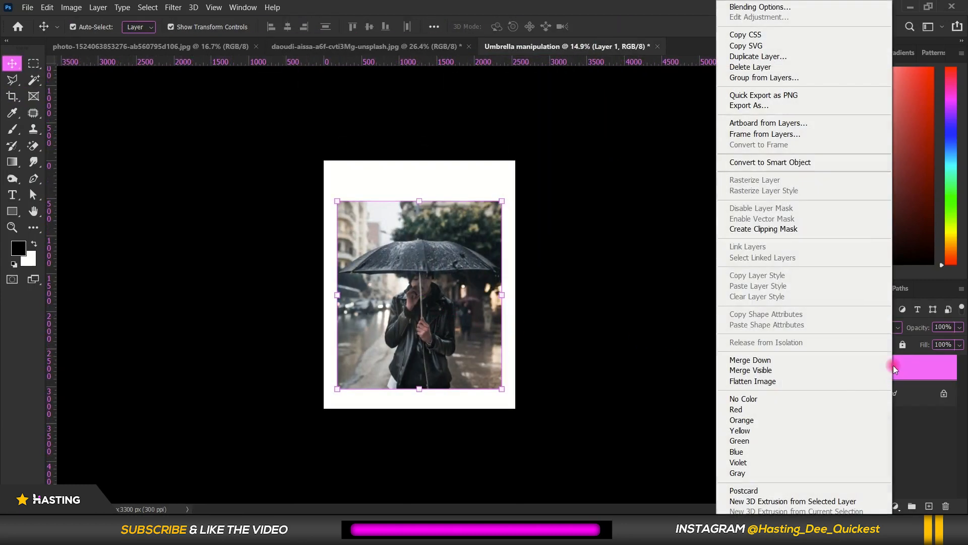
left_click(771, 169)
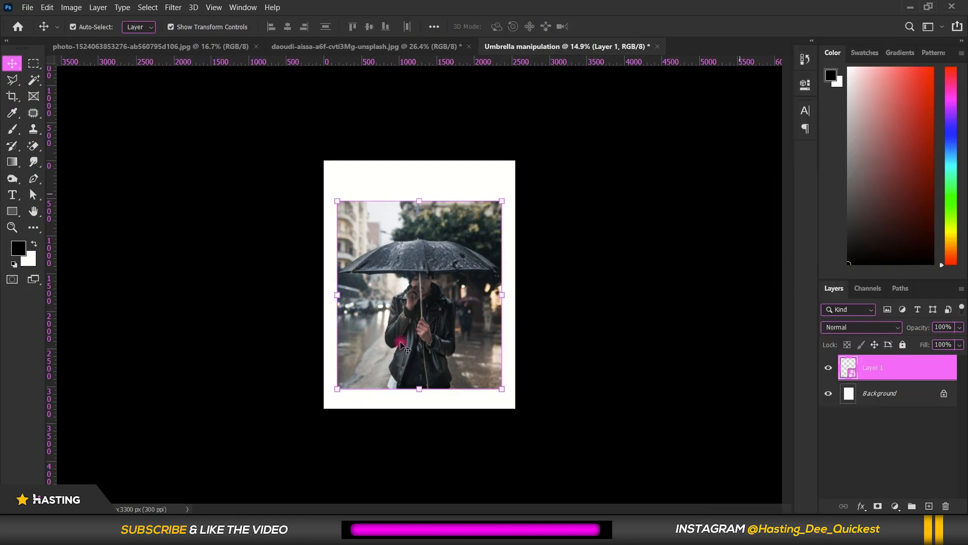
Scale the umbrella photo to 116.49% so it spans the canvas width, and position it over the lower part of the canvas
left_click_drag(448, 328, 449, 348)
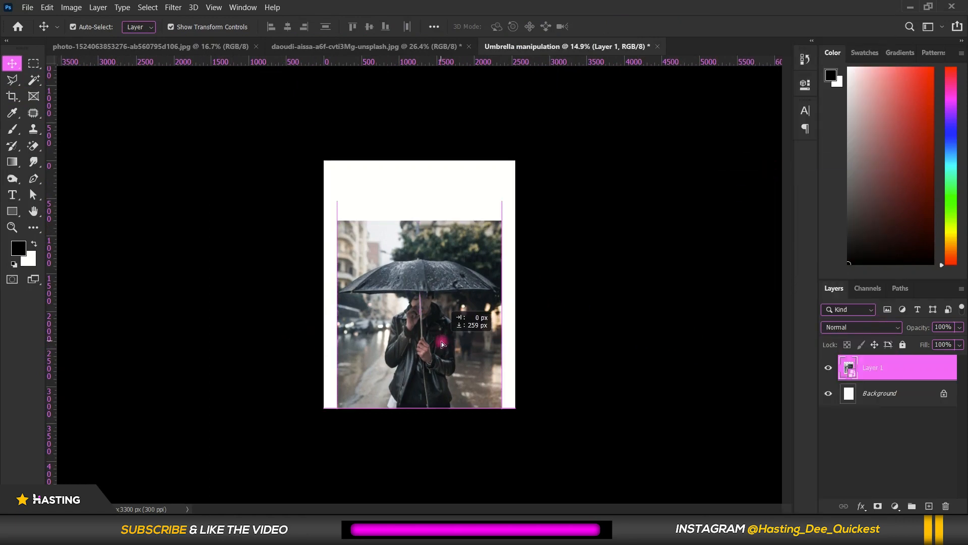
left_click_drag(507, 418, 519, 426)
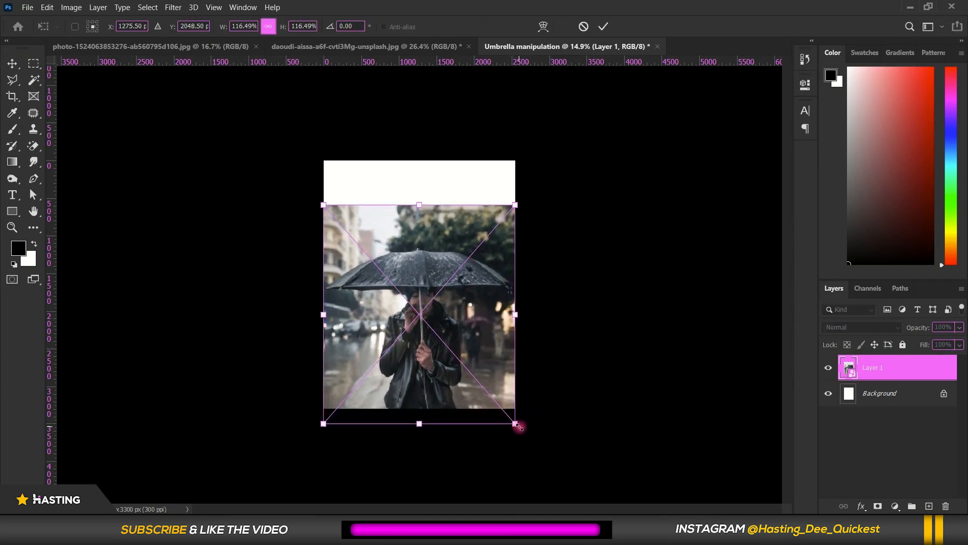
left_click_drag(445, 338, 446, 342)
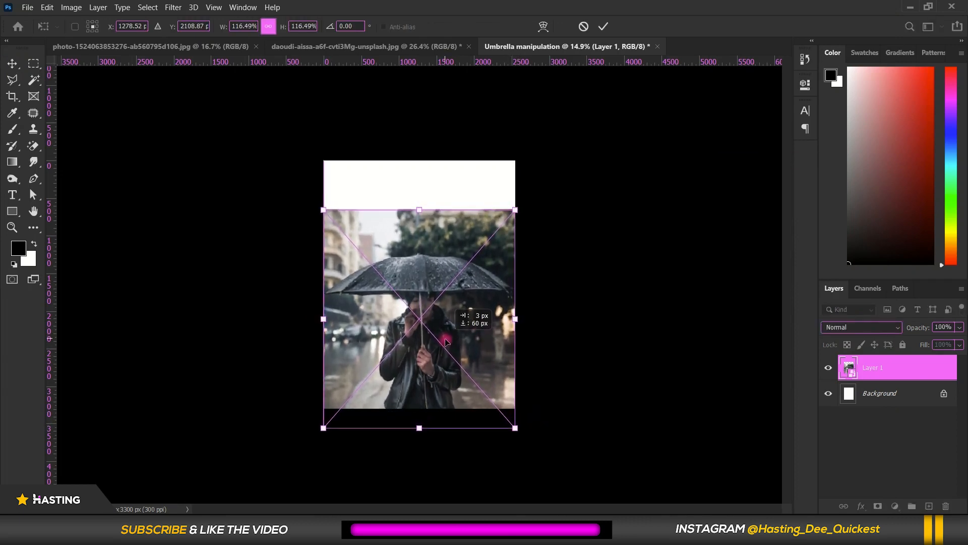
key("Return")
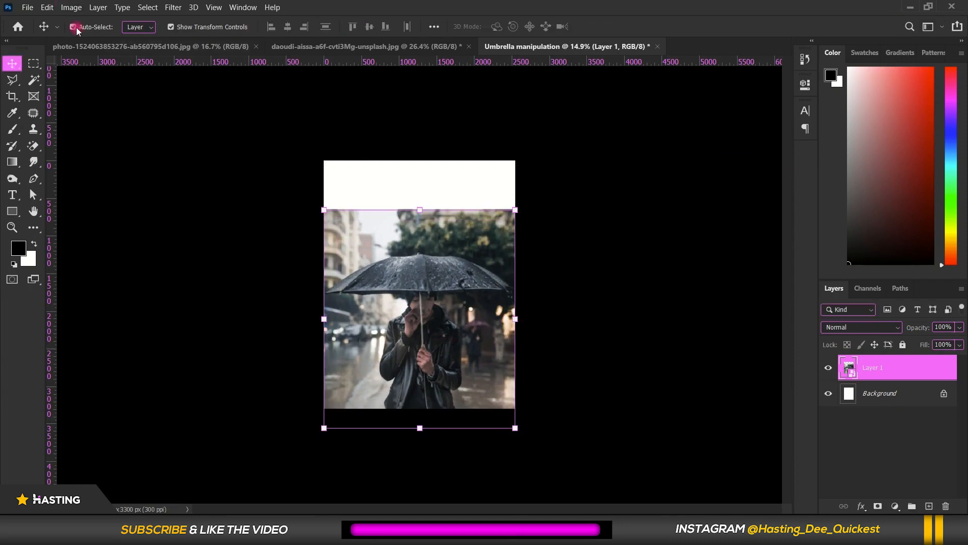
Add the mountain road photo to the Umbrella manipulation document, scale it to 69.82% and move it over the canvas's upper half
left_click(126, 50)
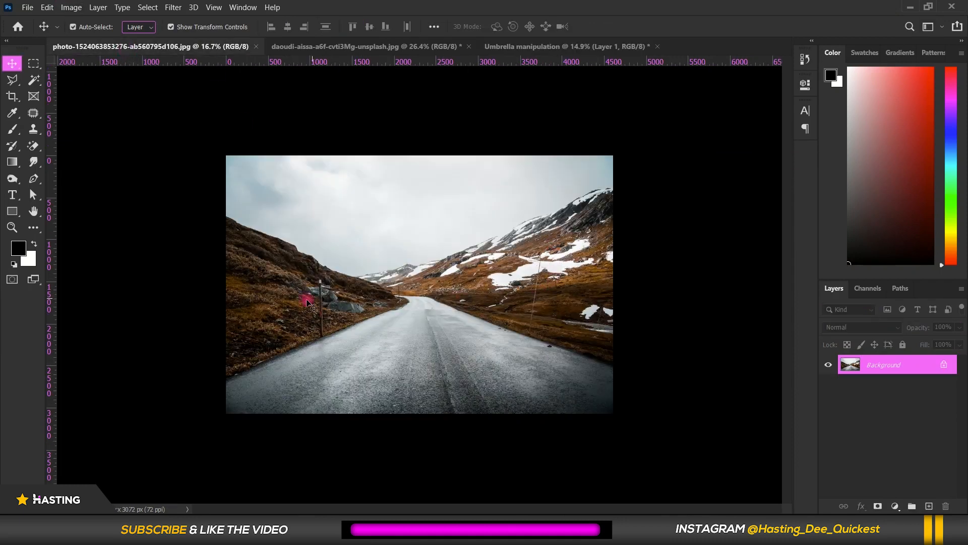
left_click_drag(881, 366, 380, 192)
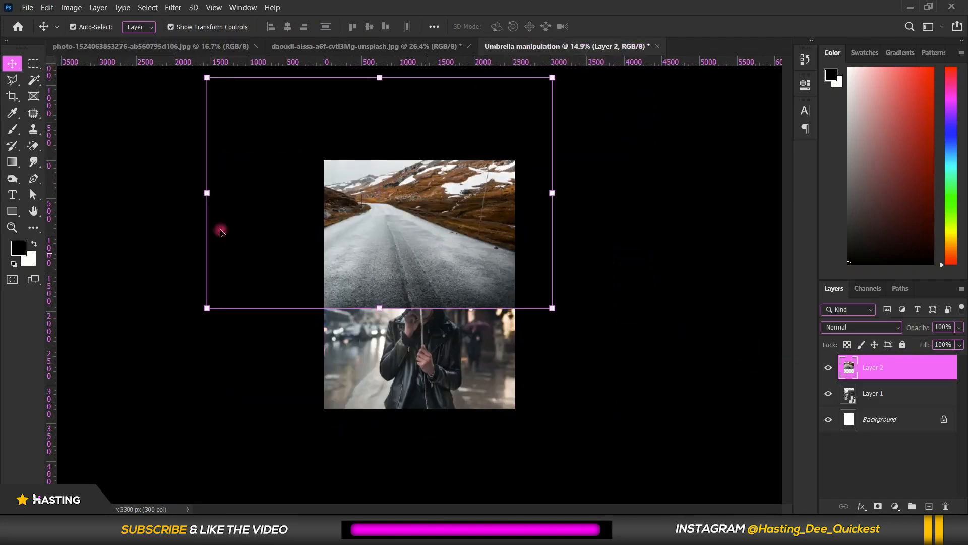
left_click_drag(208, 307, 342, 281)
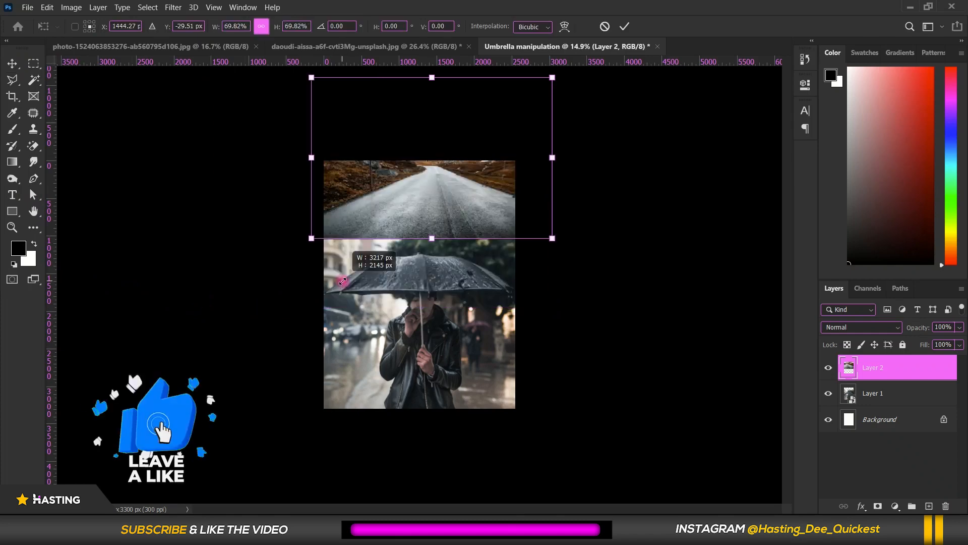
left_click_drag(449, 220, 449, 258)
scroll(333, 185, "up", 2)
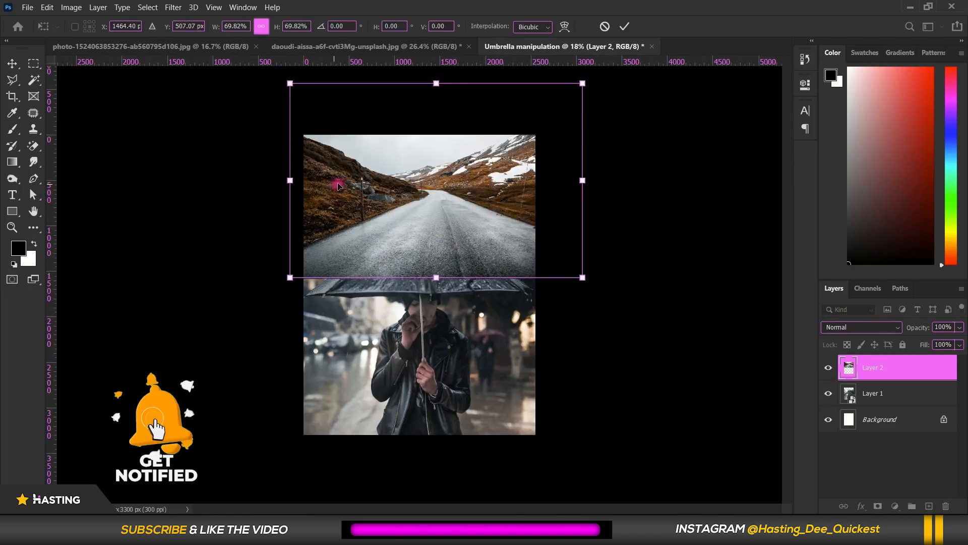
Shrink the road photo to the canvas width and align it with the canvas's top edge, shifted slightly above it
left_click_drag(583, 85, 533, 119)
left_click_drag(491, 204, 490, 212)
left_click_drag(294, 283, 301, 279)
left_click_drag(386, 263, 389, 279)
key("Return")
left_click_drag(456, 257, 458, 252)
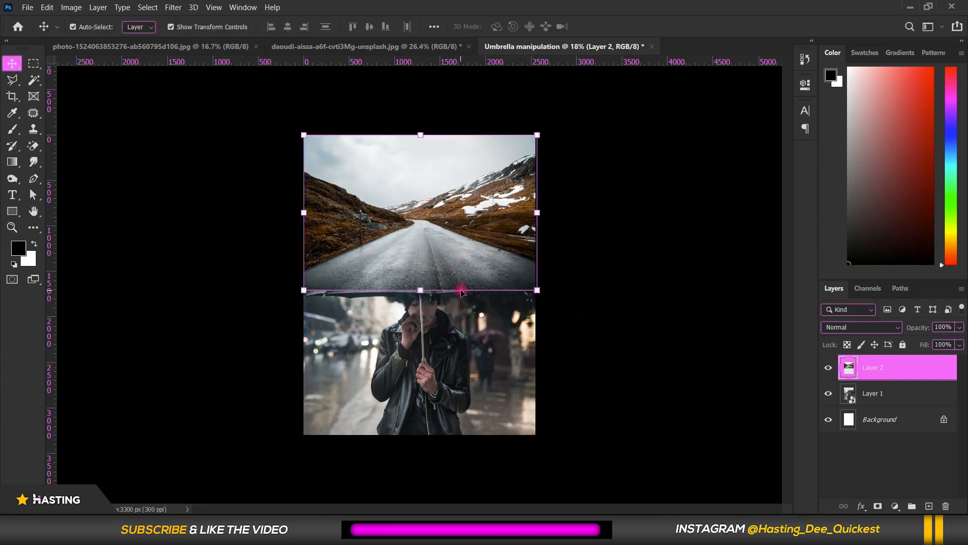
left_click_drag(436, 245, 438, 239)
Move the umbrella photo slightly up beneath the road photo and deselect the layers
left_click(473, 373)
left_click_drag(472, 371, 478, 364)
key("ctrl+minus")
left_click(389, 141)
scroll(407, 135, "up", 3)
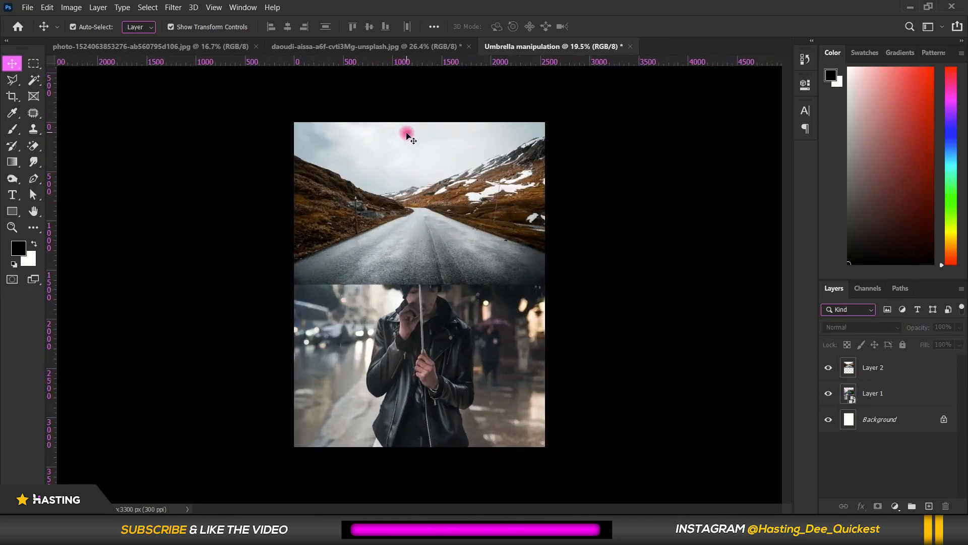
scroll(430, 197, "up", 3)
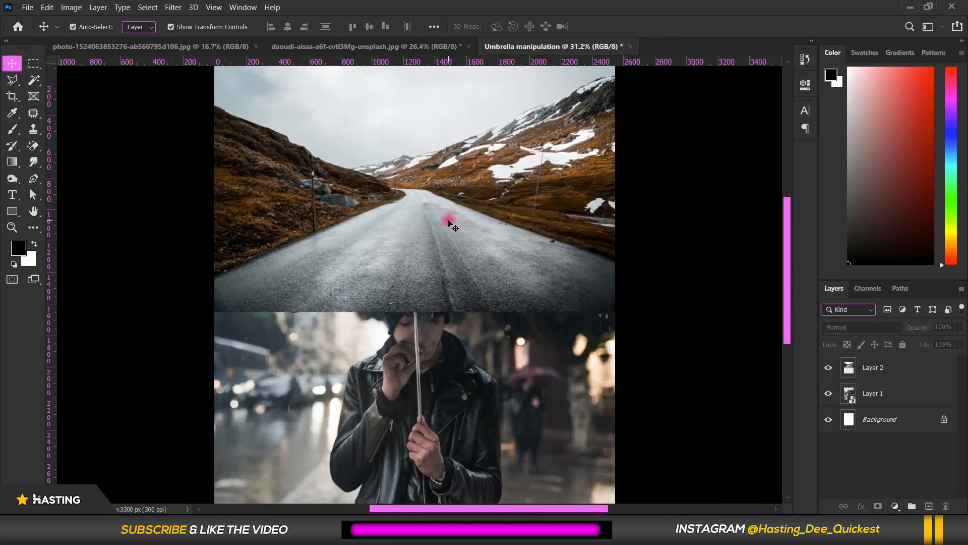
Convert the road photo's layer, Layer 2, to a smart object
left_click(391, 270)
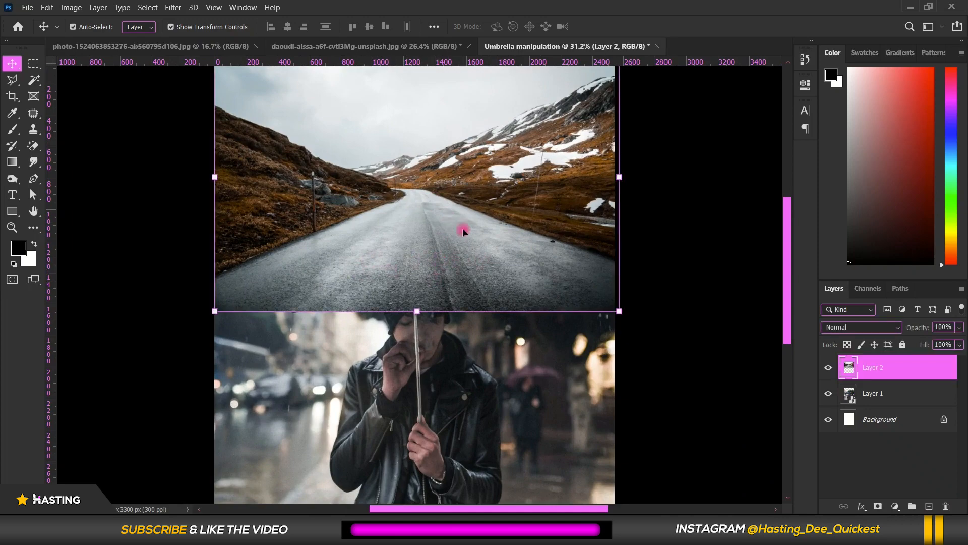
right_click(908, 372)
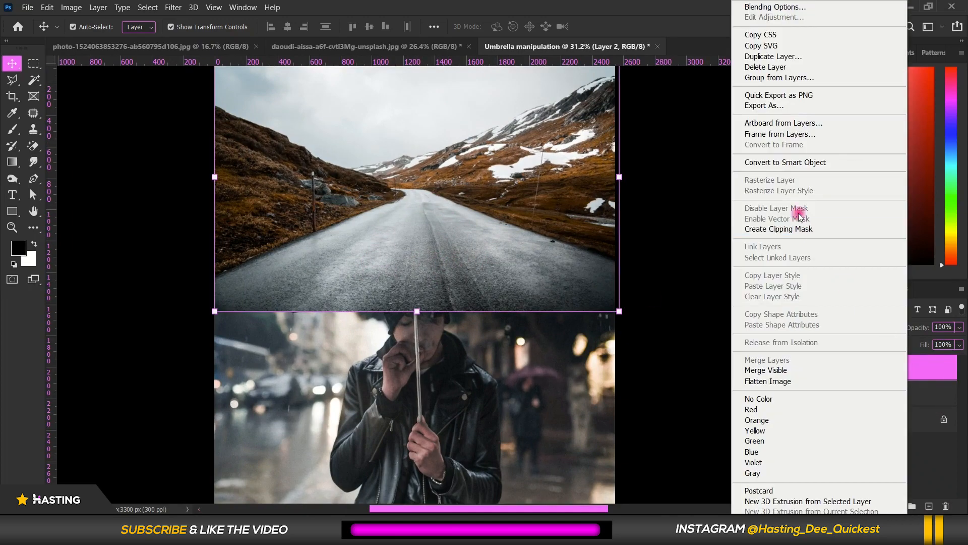
left_click(807, 161)
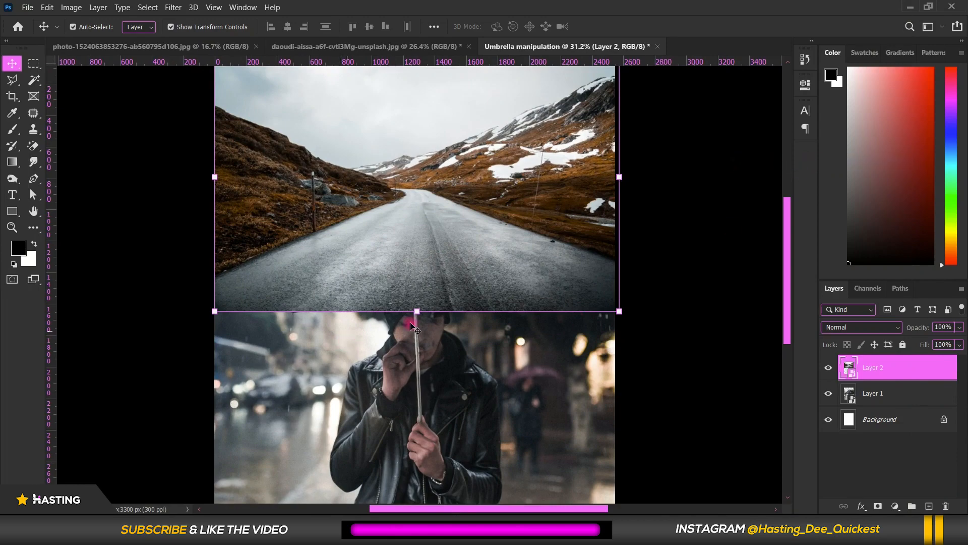
Lower the road layer's opacity to 68%
scroll(488, 310, "down", 2)
scroll(455, 272, "up", 1)
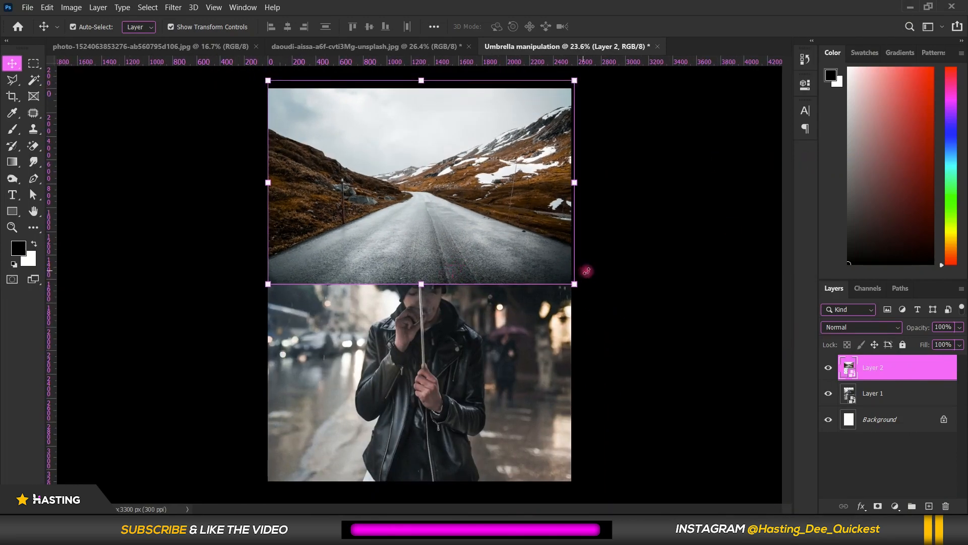
left_click(960, 326)
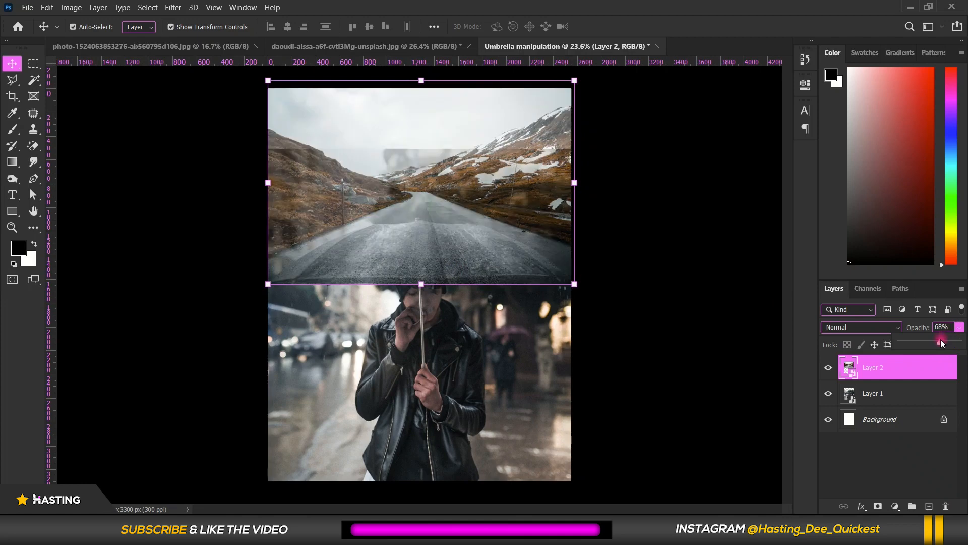
scroll(448, 221, "up", 3)
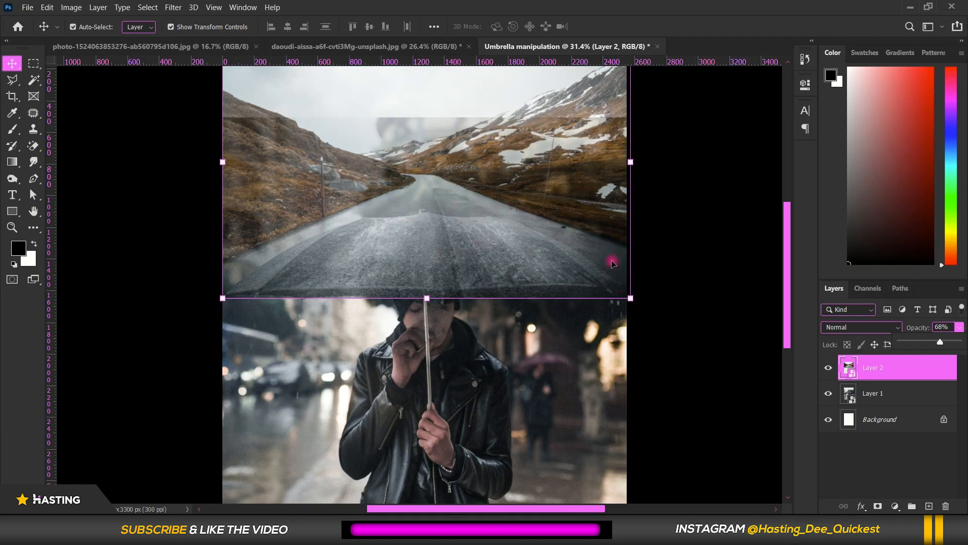
left_click(543, 194)
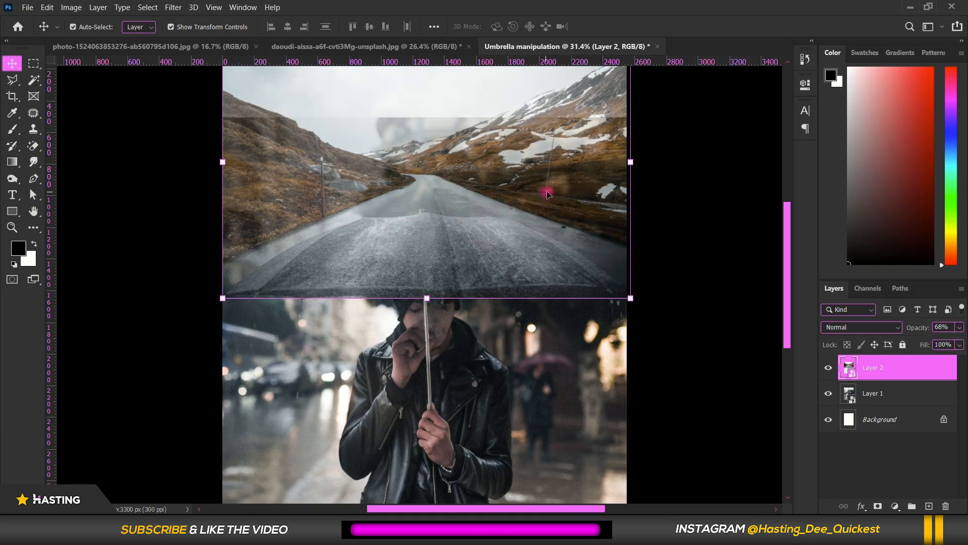
Start warping the road layer and pull its lower-left corner down below the umbrella's edge
left_click(47, 8)
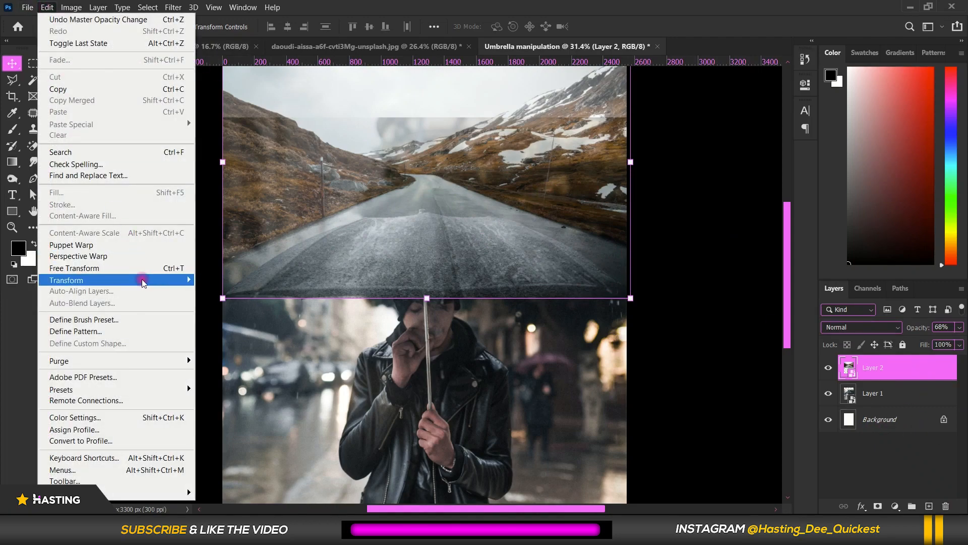
mouse_move(142, 281)
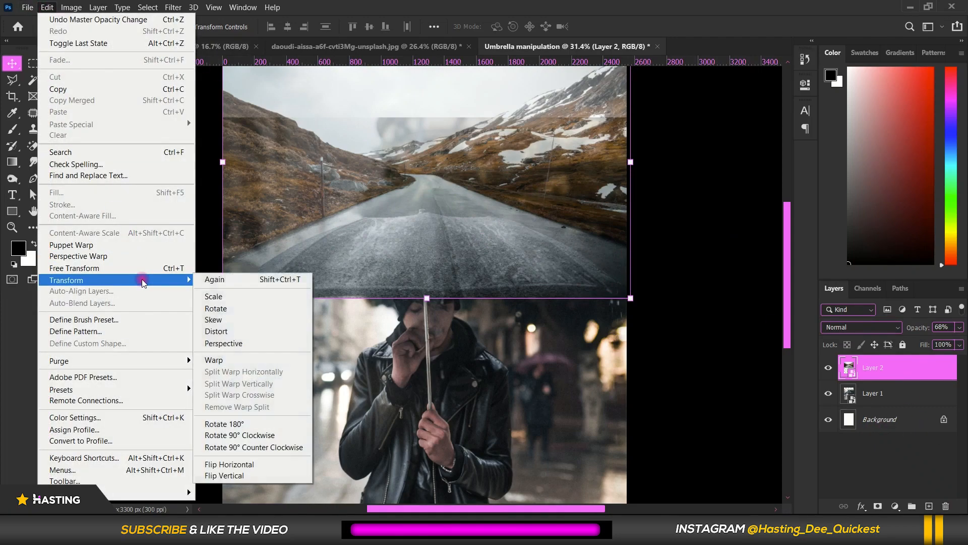
left_click(253, 360)
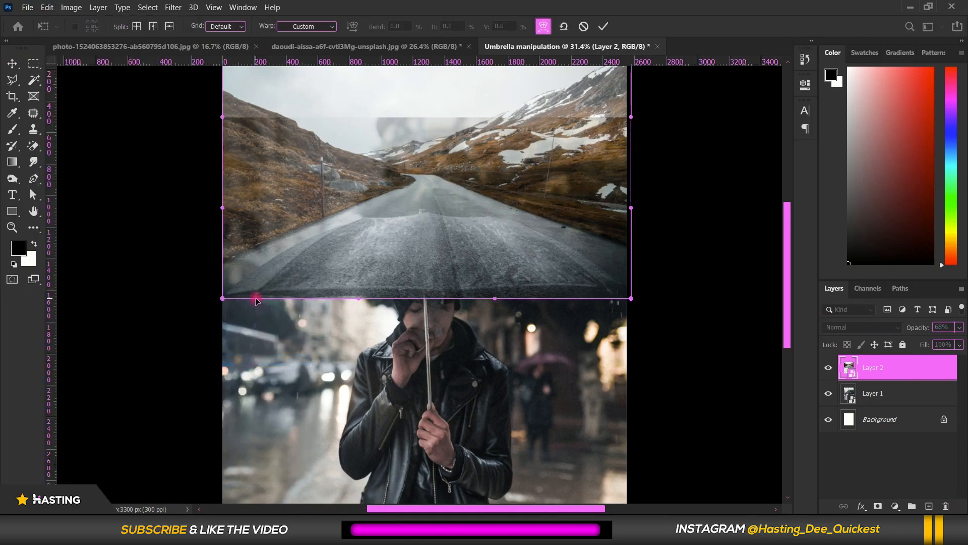
key("ctrl+0")
scroll(325, 187, "up", 5)
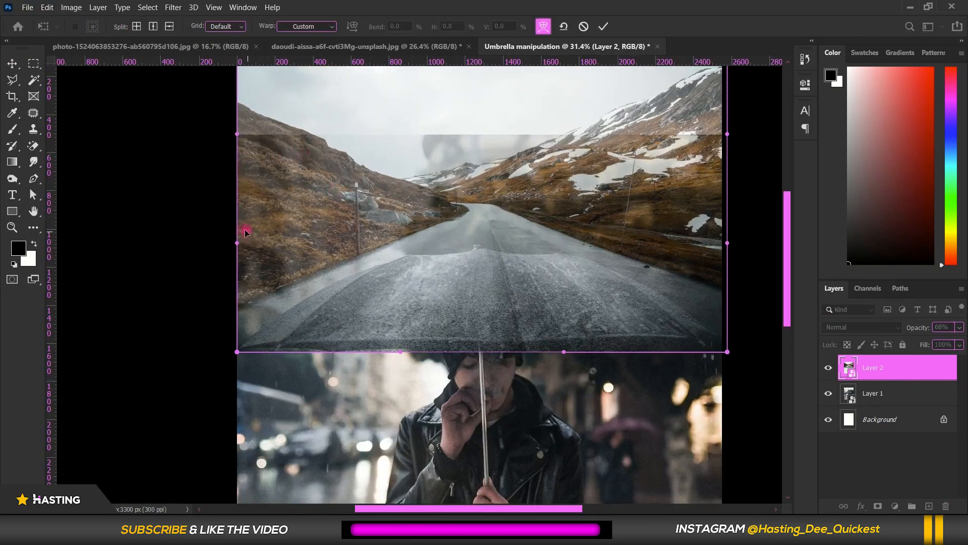
left_click_drag(238, 245, 240, 258)
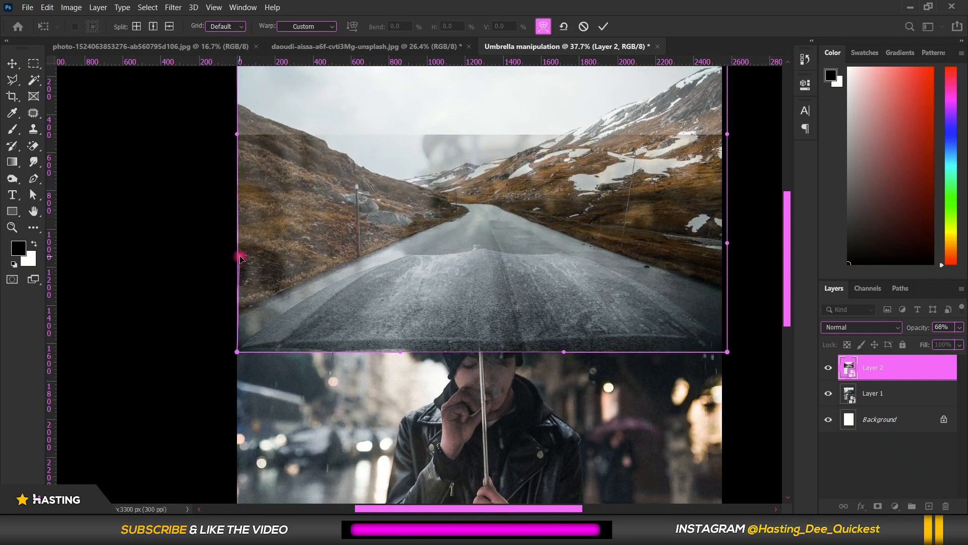
left_click_drag(239, 353, 238, 400)
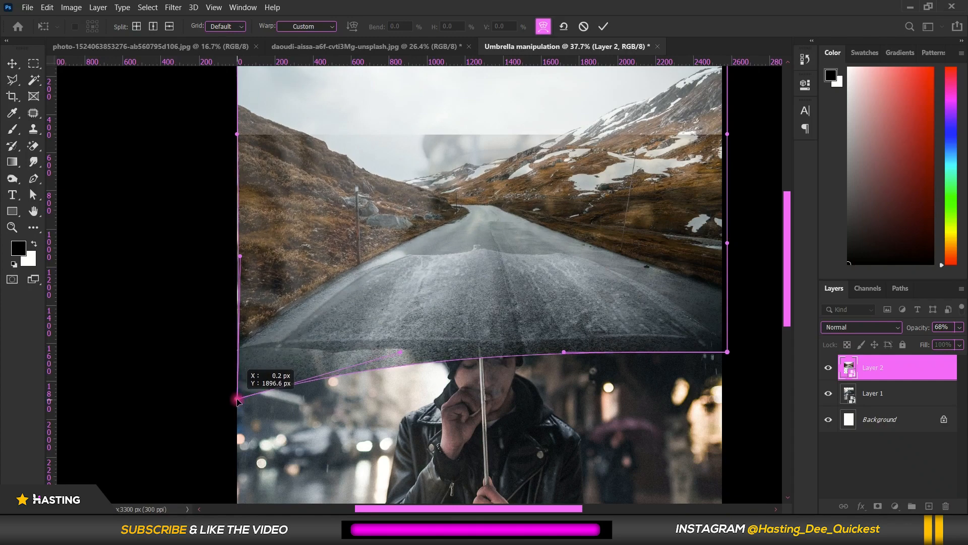
scroll(229, 295, "down", 2)
scroll(613, 256, "up", 1)
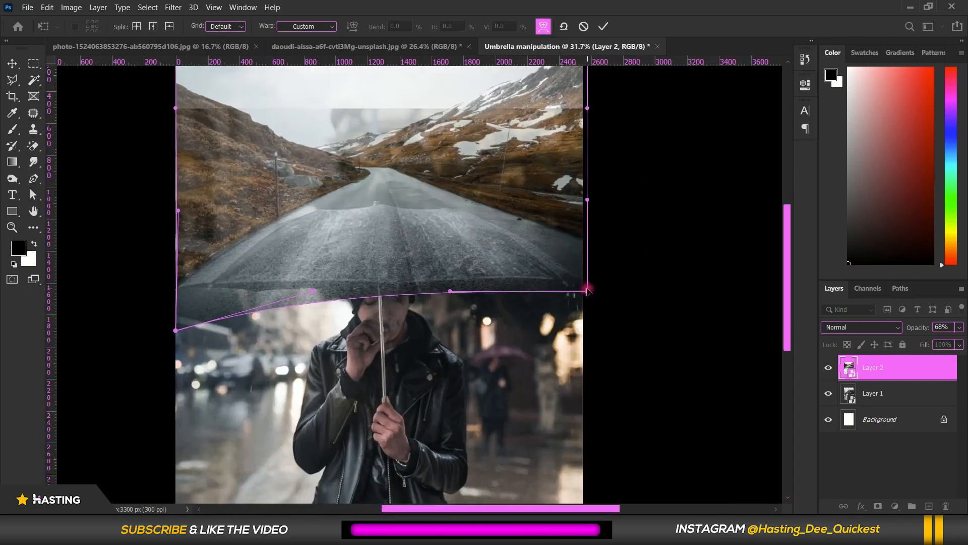
Pull the road layer's lower-right corner down to curve its bottom edge, apply the warp and deselect the layer
left_click_drag(587, 291, 578, 358)
scroll(603, 325, "down", 3)
scroll(459, 119, "up", 4)
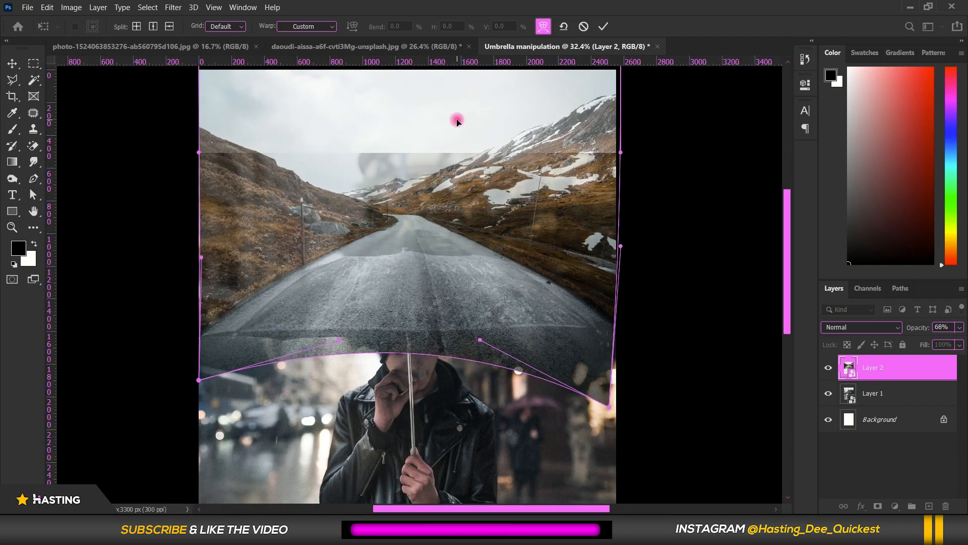
scroll(457, 121, "down", 2)
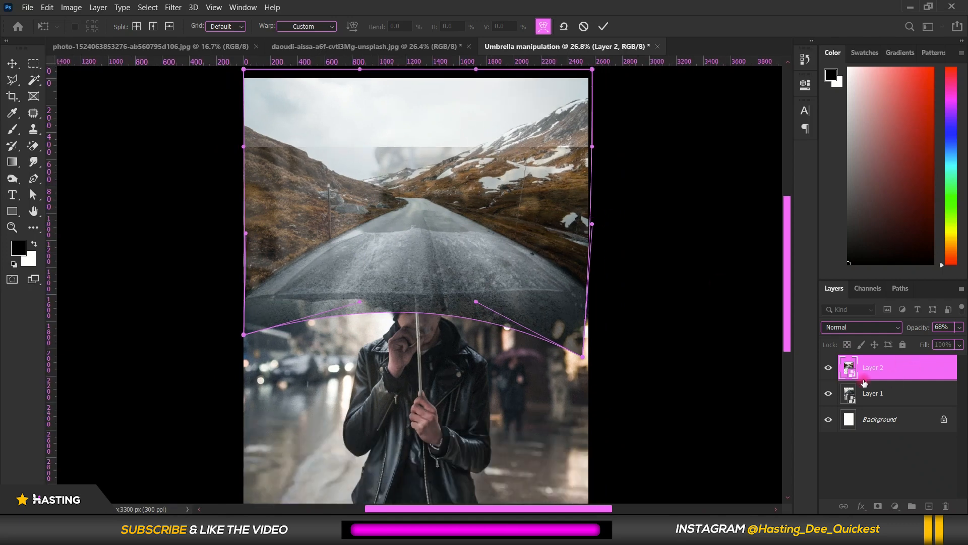
left_click(830, 368)
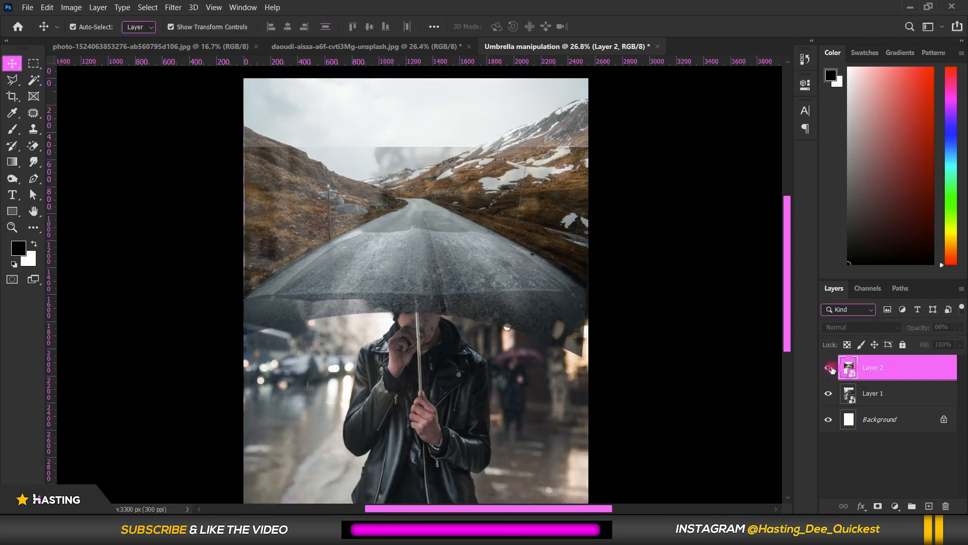
left_click(757, 302)
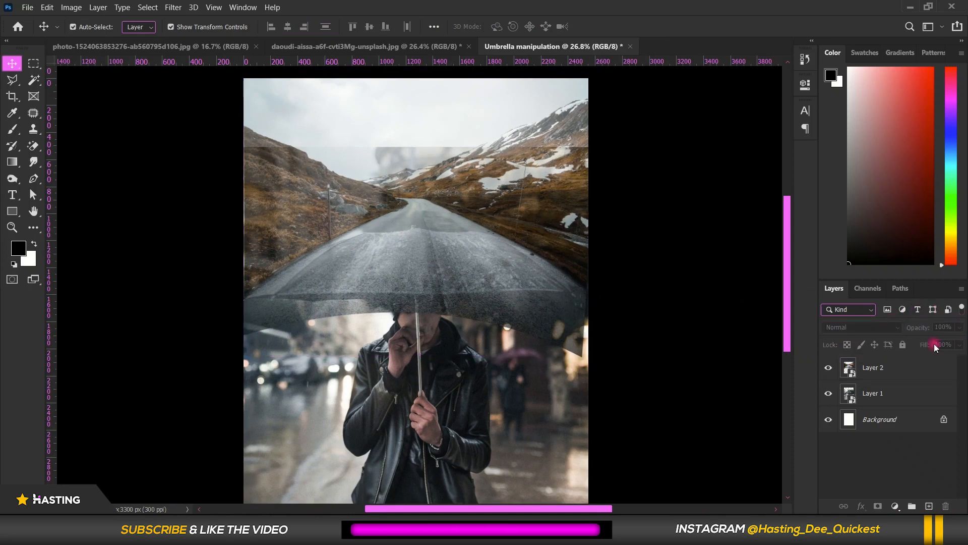
Raise the road layer's opacity to 100% and deselect it to check the warped composition
left_click(873, 369)
left_click(960, 345)
left_click(961, 327)
left_click(960, 327)
left_click_drag(949, 342, 960, 342)
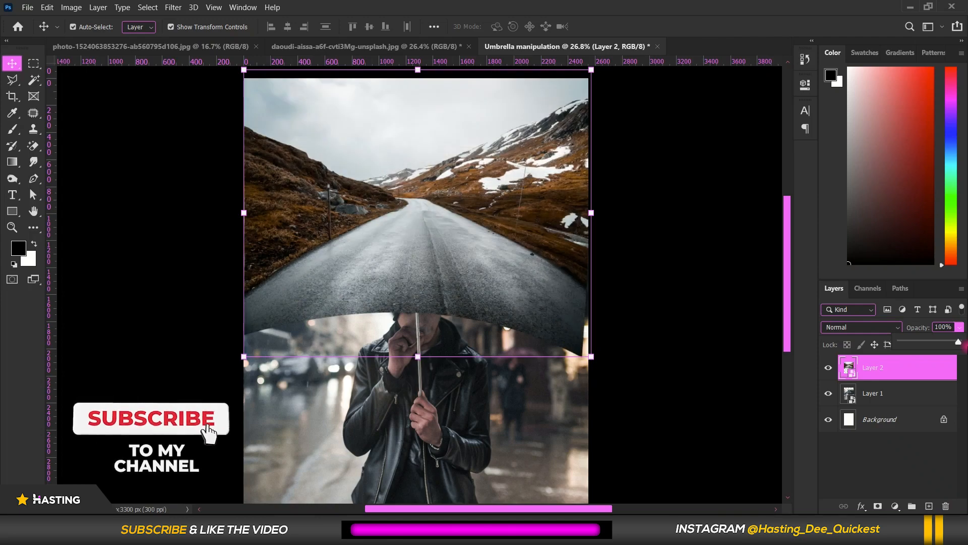
left_click(690, 327)
scroll(689, 325, "down", 5)
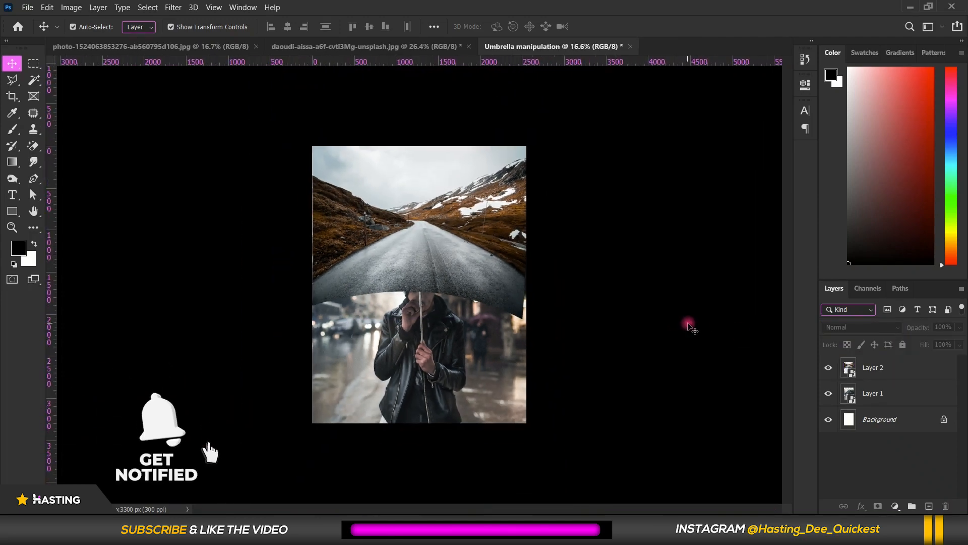
scroll(362, 267, "up", 1)
scroll(362, 267, "up", 4)
Add a layer mask to the road layer, Layer 2, and lower the layer's opacity to 63%
left_click(358, 266)
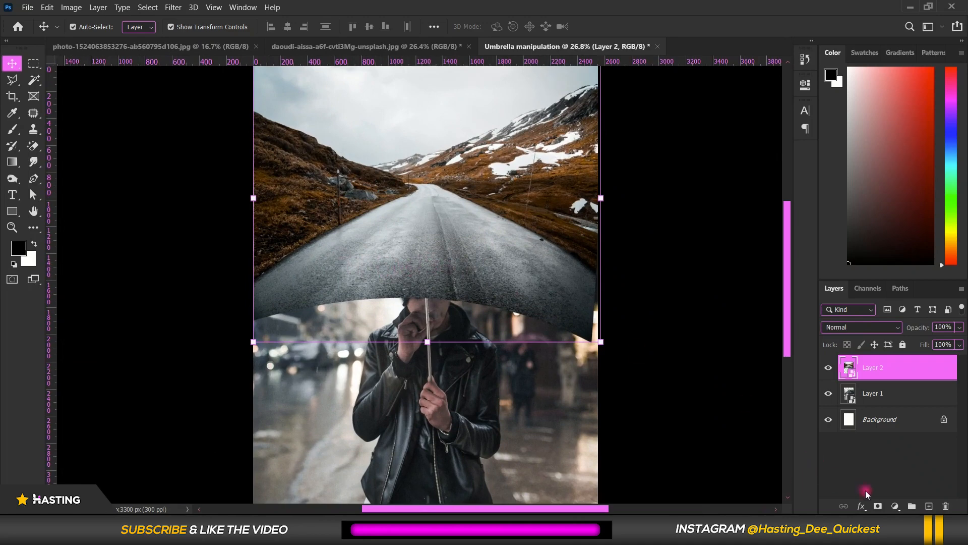
left_click(876, 507)
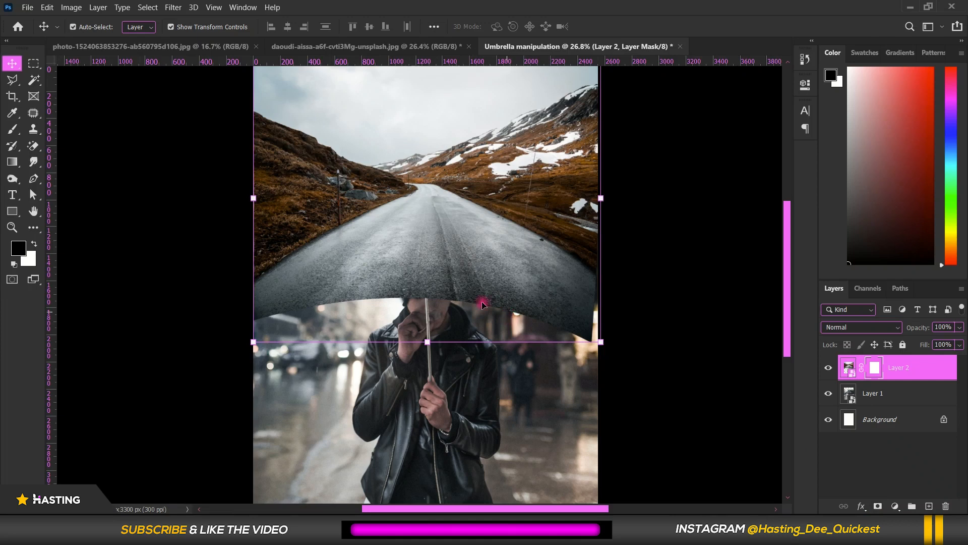
left_click(852, 366)
left_click(960, 346)
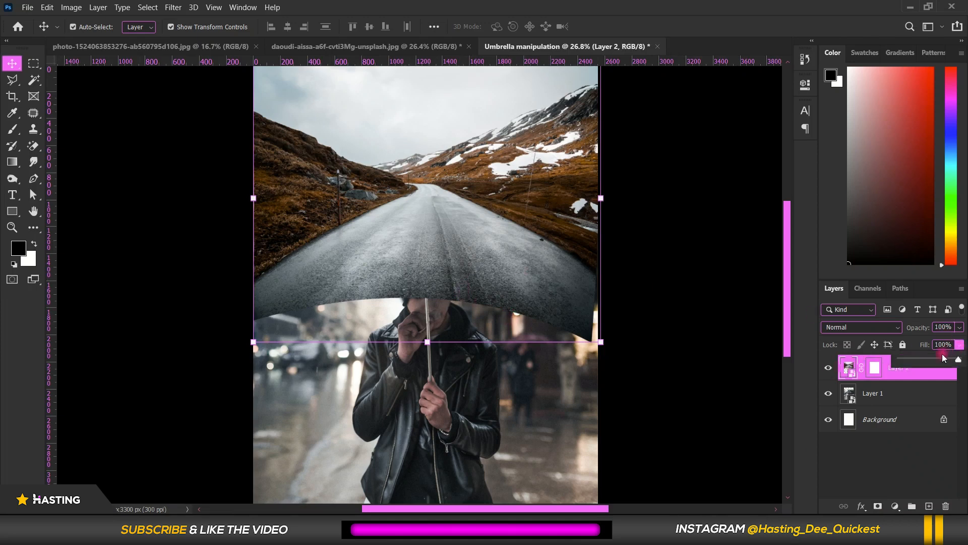
left_click(959, 327)
left_click(936, 341)
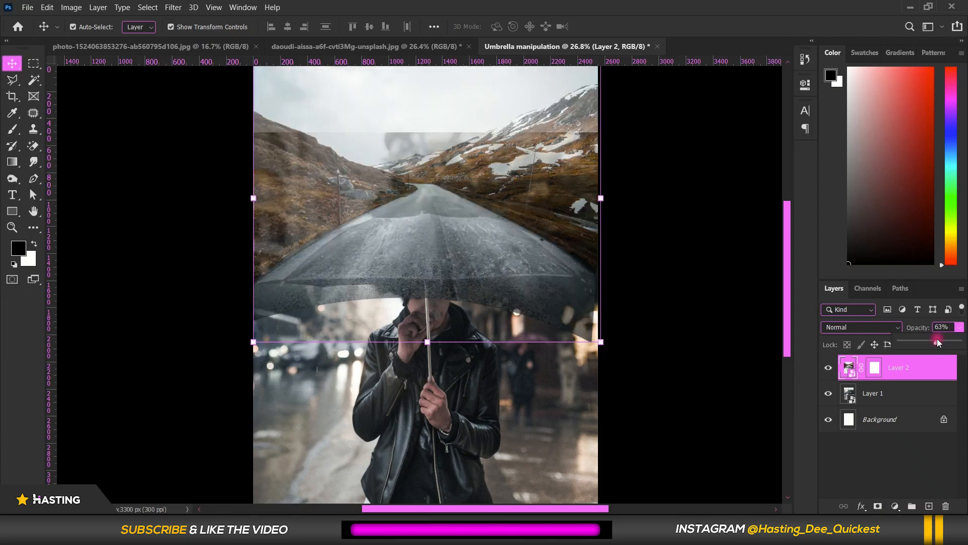
scroll(419, 292, "up", 3)
Target Layer 2's mask and set up a soft round brush at 120 px, 50% hardness and 100% flow
left_click(874, 368)
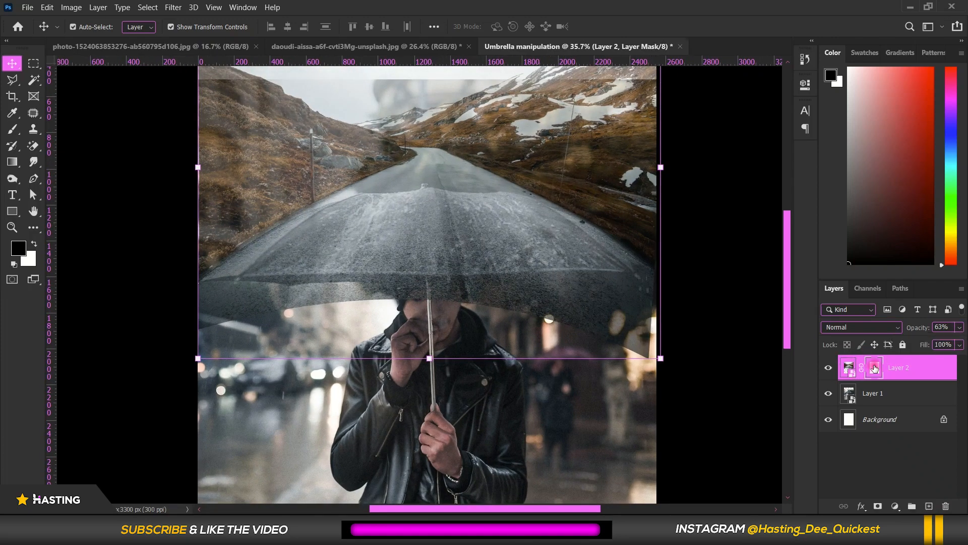
right_click(14, 130)
left_click(66, 128)
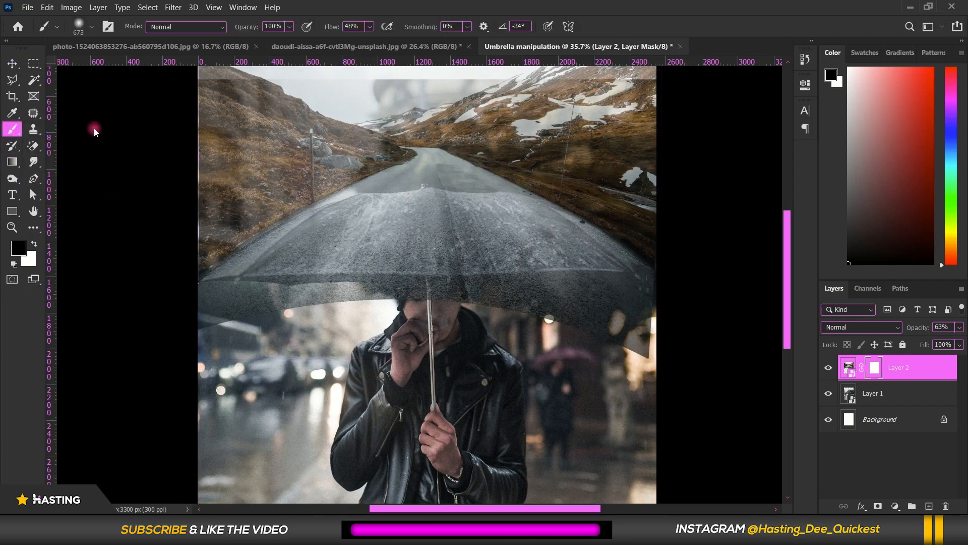
right_click(318, 236)
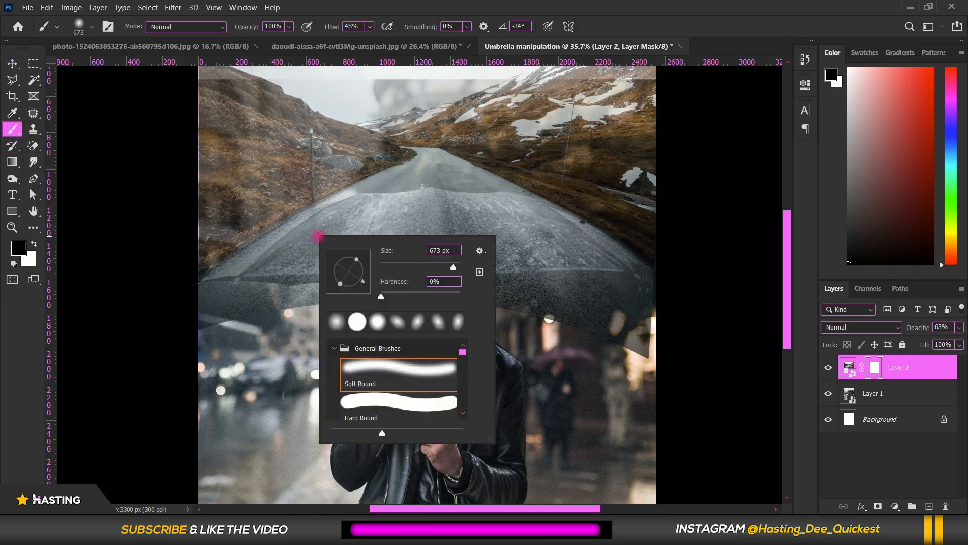
left_click_drag(419, 267, 425, 267)
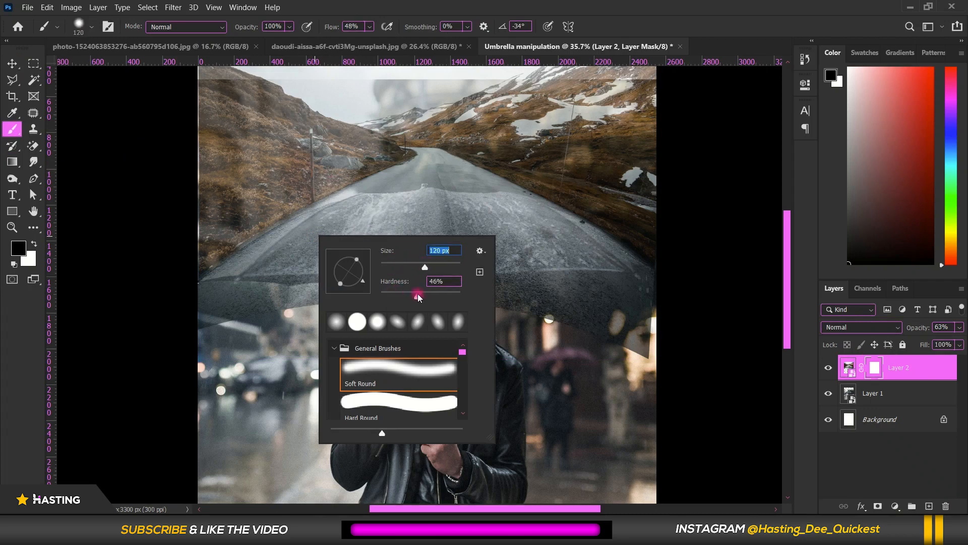
key("Tab")
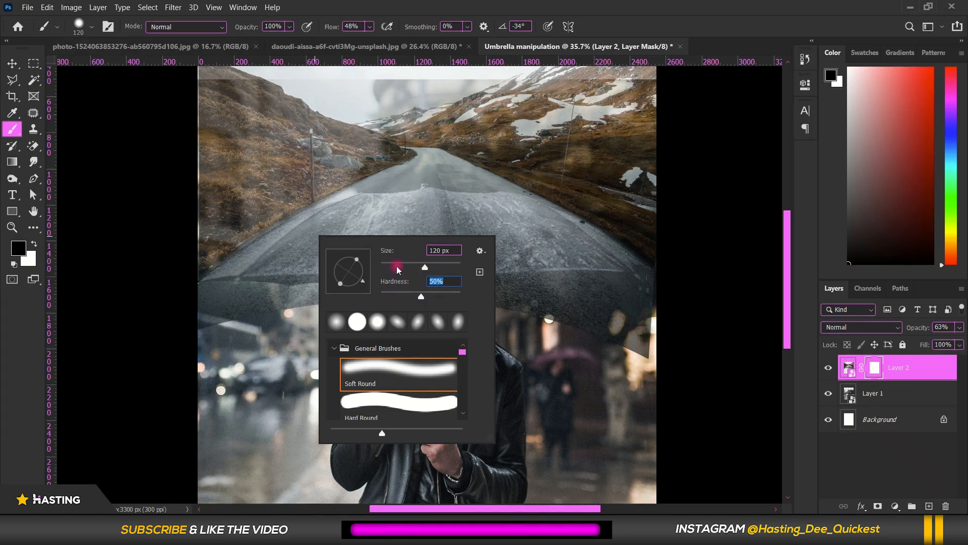
left_click(369, 26)
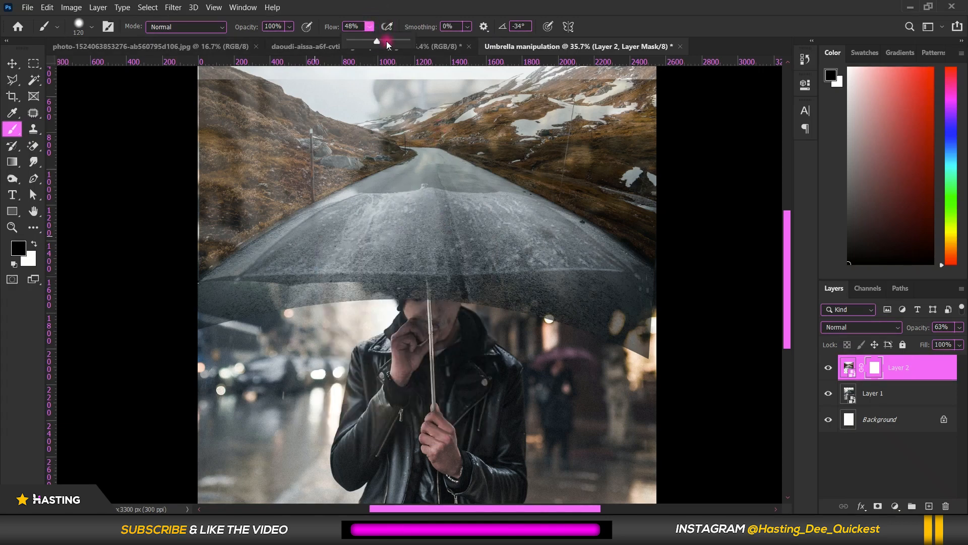
left_click_drag(406, 45, 453, 45)
left_click(595, 23)
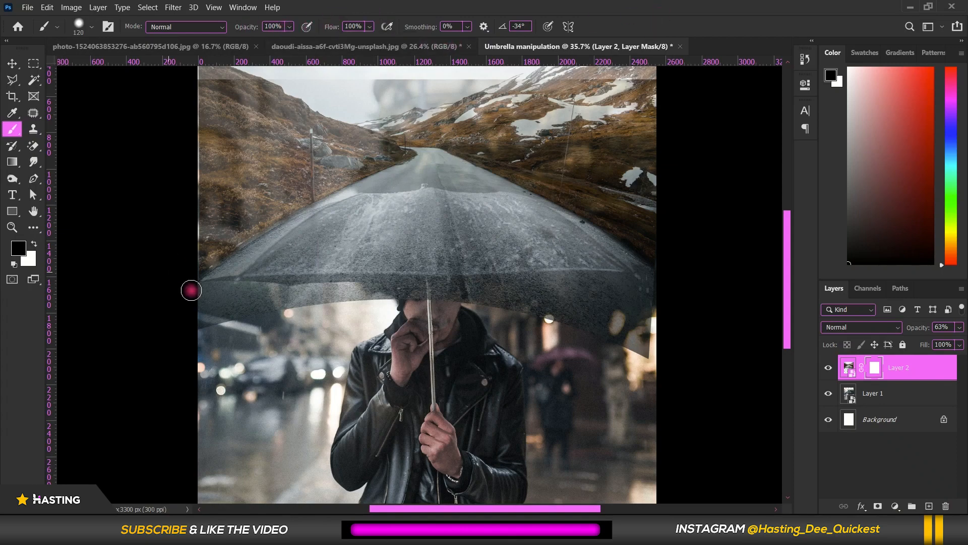
Paint black on the mask to hide the road texture hanging below the umbrella's far left end
scroll(237, 323, "up", 3)
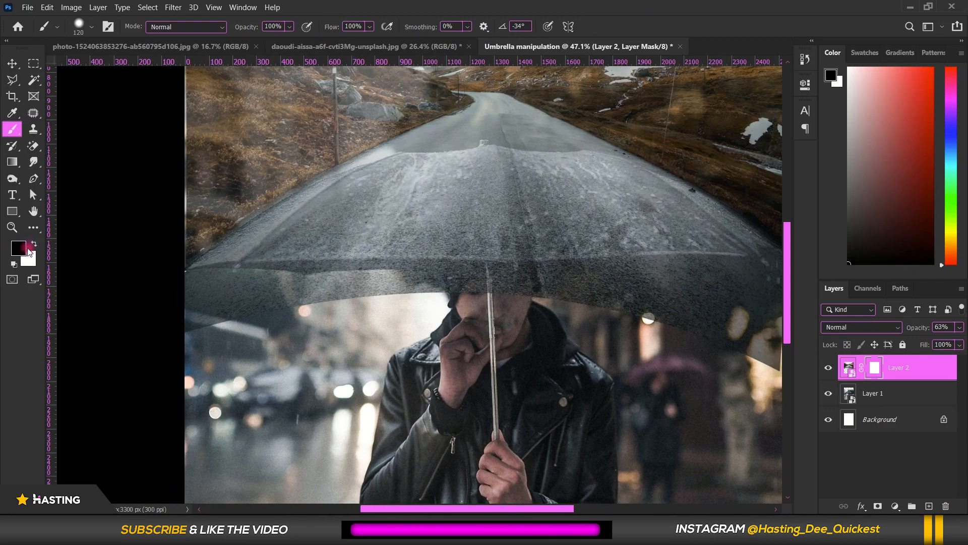
left_click(34, 247)
left_click(34, 243)
scroll(257, 315, "down", 2)
scroll(194, 319, "up", 4)
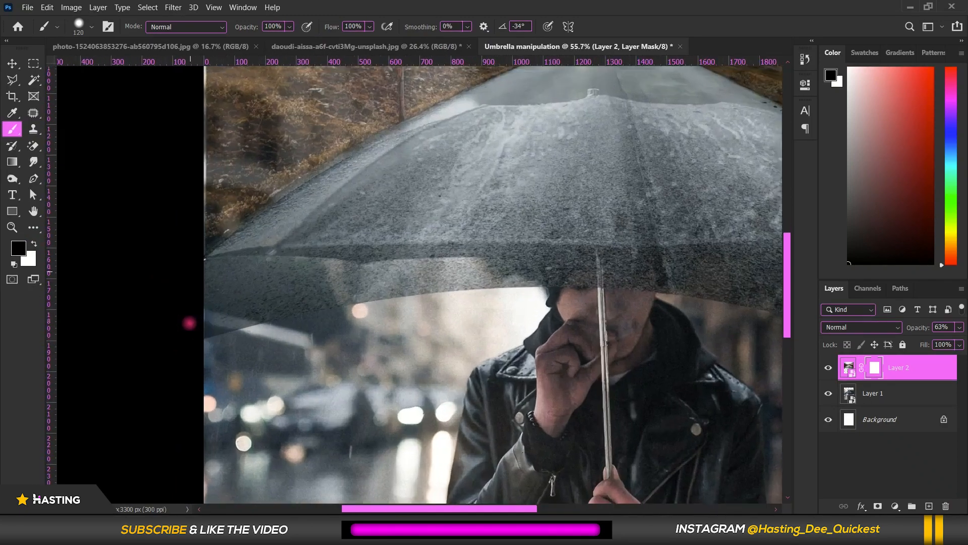
scroll(189, 322, "up", 5)
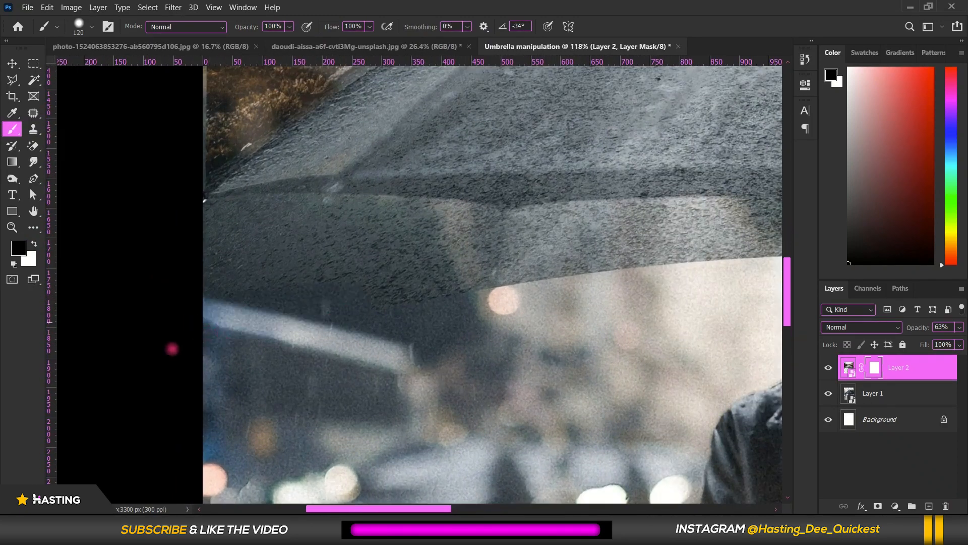
mouse_move(172, 349)
left_mouse_down()
mouse_move(268, 258)
mouse_move(193, 267)
mouse_move(204, 246)
left_mouse_up()
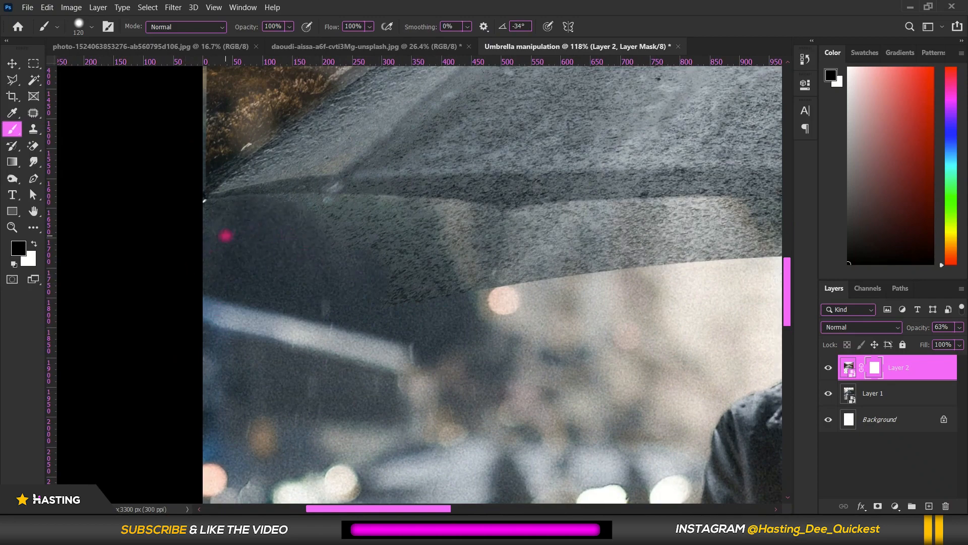
Reduce the brush to 70 px and mask out the remaining road texture along the umbrella's lower rim
right_click(292, 228)
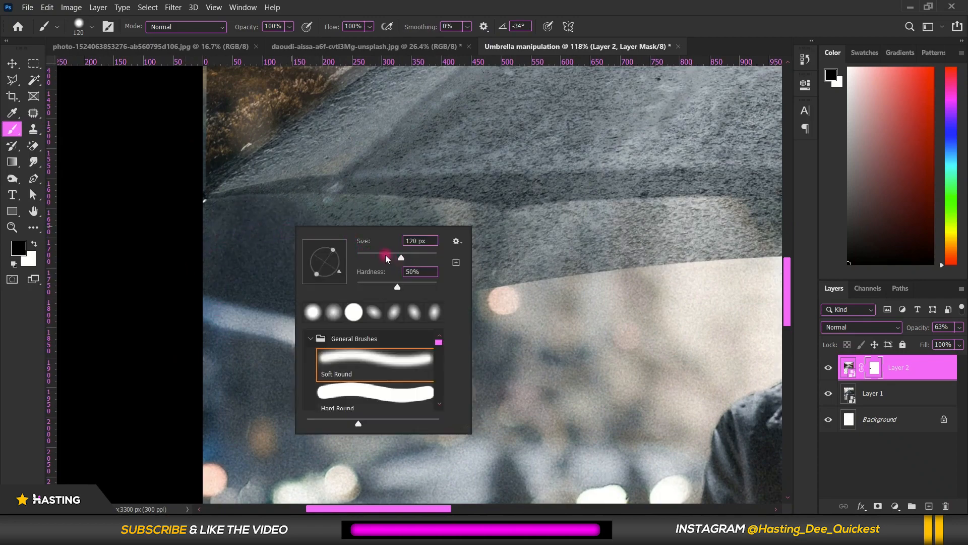
key("Return")
mouse_move(231, 216)
left_mouse_down()
mouse_move(328, 197)
mouse_move(385, 197)
mouse_move(322, 211)
mouse_move(447, 201)
mouse_move(519, 226)
mouse_move(568, 268)
mouse_move(639, 229)
mouse_move(506, 203)
mouse_move(700, 196)
left_mouse_up()
scroll(263, 196, "down", 3)
mouse_move(534, 211)
left_mouse_down()
mouse_move(261, 184)
mouse_move(328, 156)
mouse_move(263, 184)
mouse_move(301, 212)
mouse_move(424, 160)
mouse_move(309, 154)
mouse_move(555, 162)
mouse_move(649, 186)
mouse_move(748, 231)
left_mouse_up()
scroll(261, 184, "up", 3)
scroll(242, 195, "down", 3)
left_click_drag(580, 153, 371, 158)
scroll(370, 158, "up", 2)
mouse_move(224, 187)
left_mouse_down()
mouse_move(560, 162)
mouse_move(695, 170)
mouse_move(730, 186)
mouse_move(277, 209)
mouse_move(411, 250)
mouse_move(696, 305)
mouse_move(756, 363)
mouse_move(746, 252)
mouse_move(586, 224)
mouse_move(757, 210)
mouse_move(758, 164)
mouse_move(592, 213)
left_mouse_up()
scroll(592, 213, "down", 6)
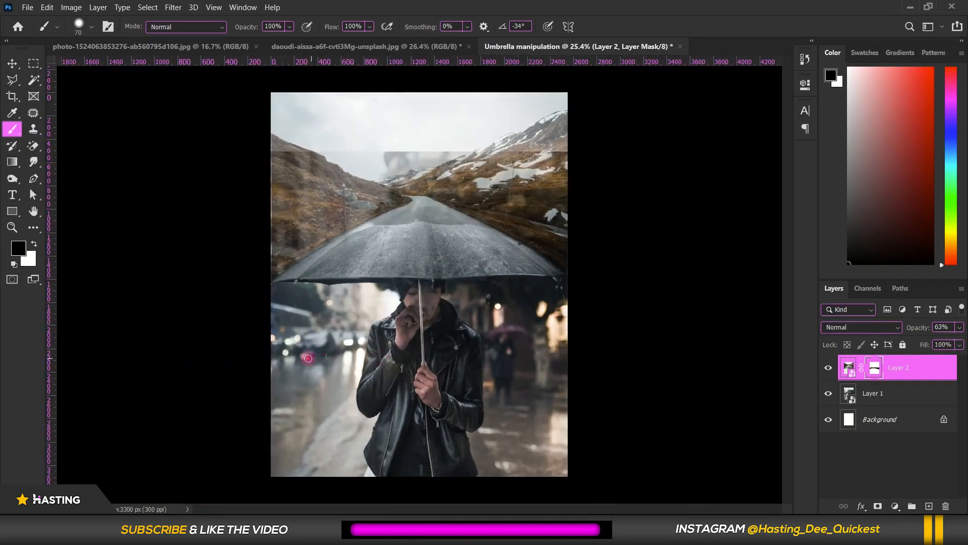
scroll(346, 270, "up", 8)
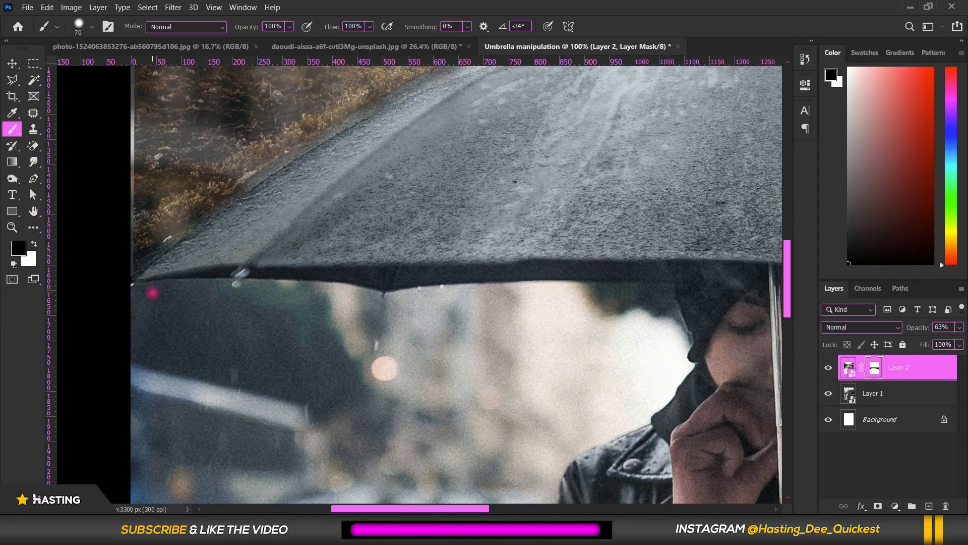
Restore the road layer's opacity to 100%, switch to the Move tool and deselect the layer
scroll(153, 292, "down", 6)
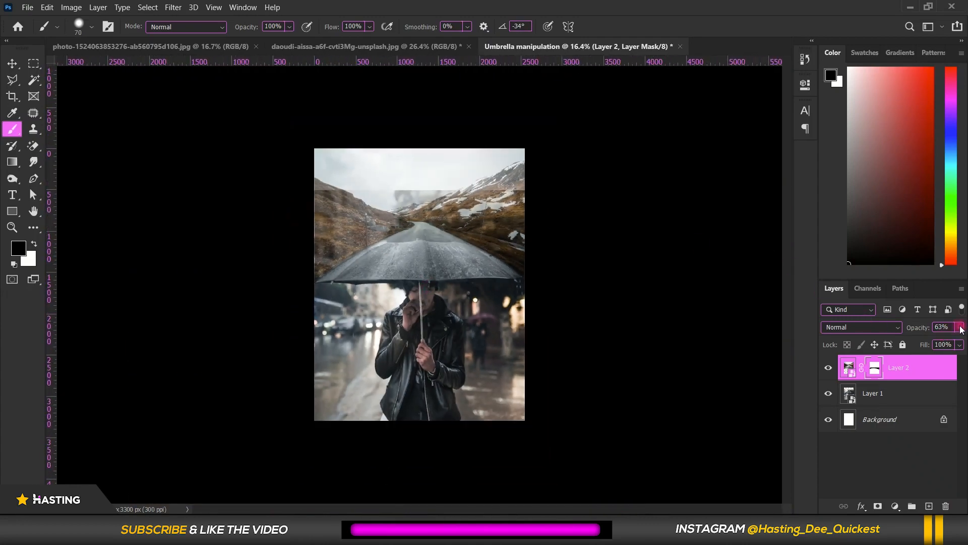
left_click(960, 327)
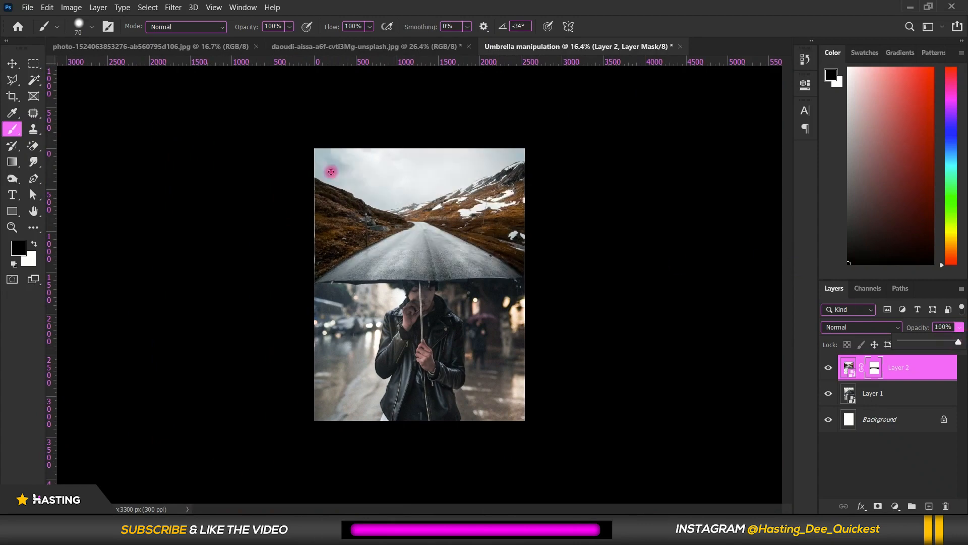
left_click(15, 67)
left_click(166, 142)
key("ctrl+0")
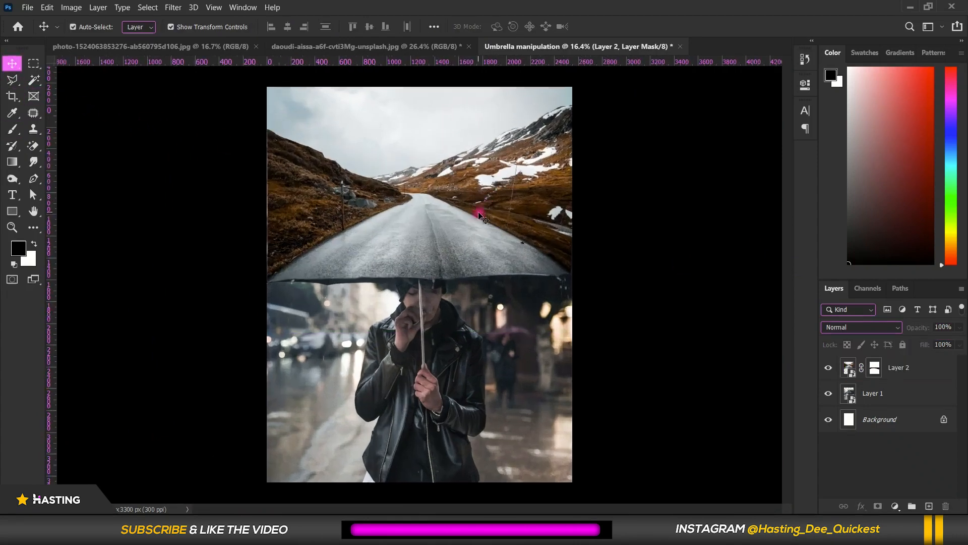
scroll(483, 216, "down", 2)
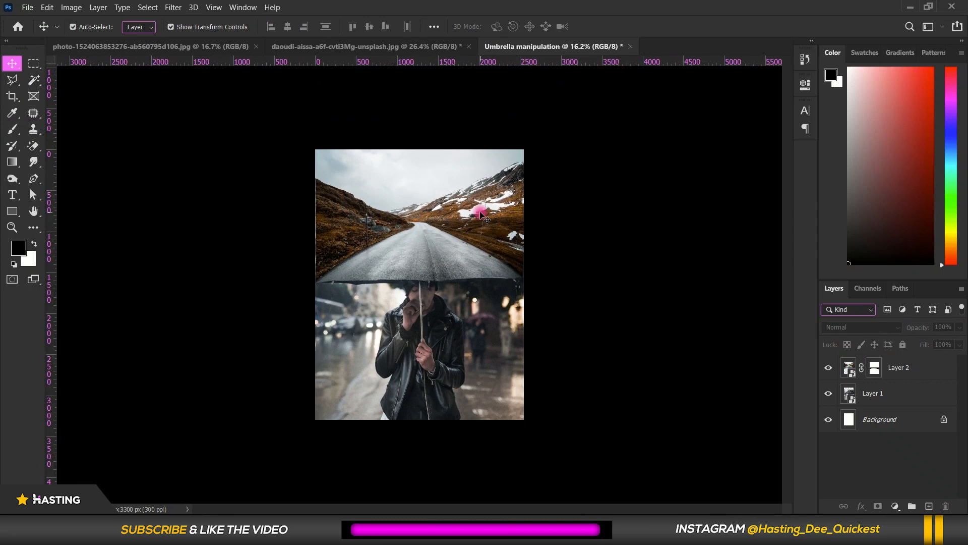
Target Layer 2's mask with a black soft round brush at 1001 px, 50% hardness and 25% flow
scroll(433, 145, "up", 3)
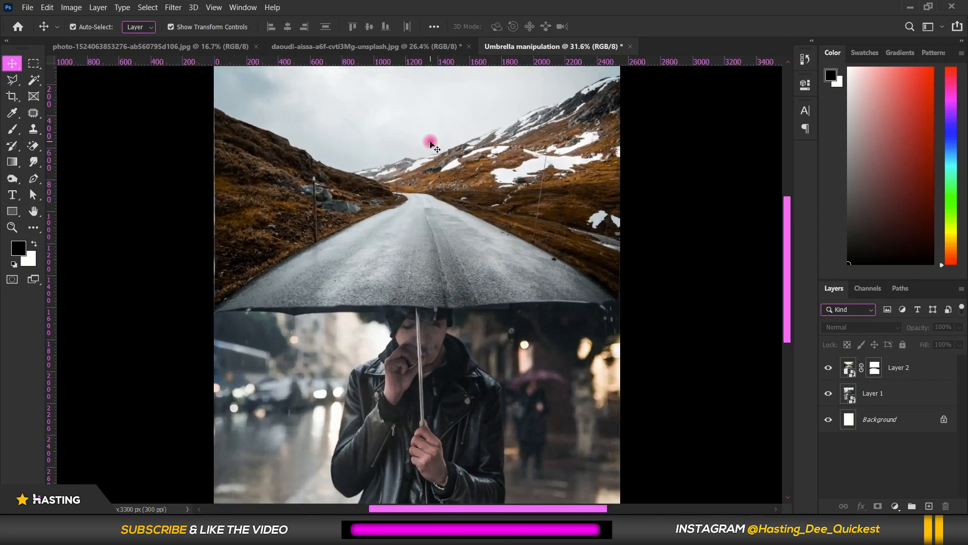
left_click(874, 371)
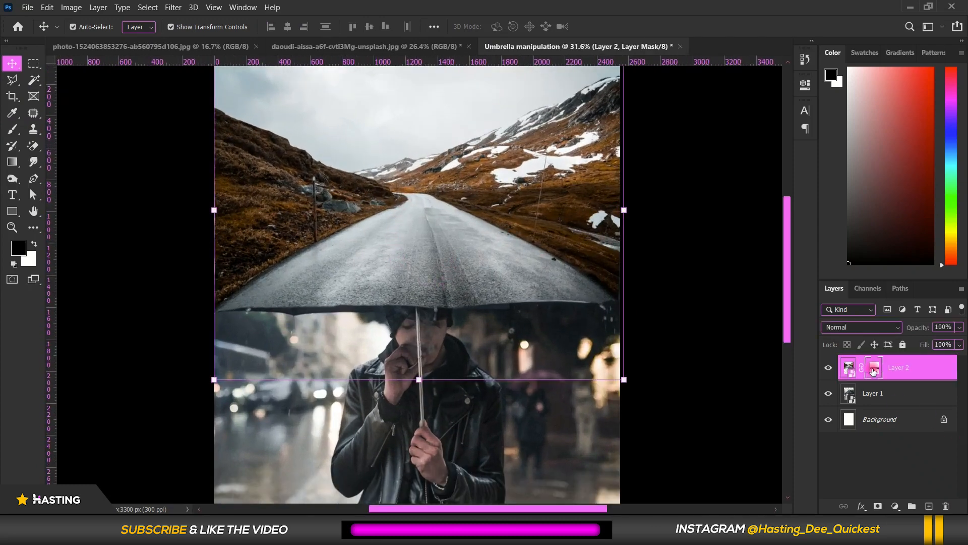
left_click(10, 131)
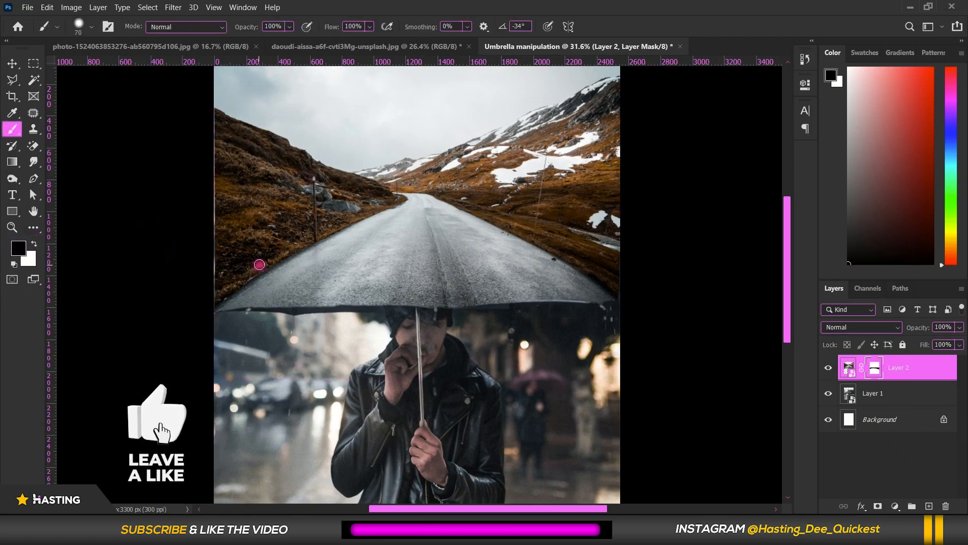
left_click_drag(260, 262, 352, 252)
right_click(370, 245)
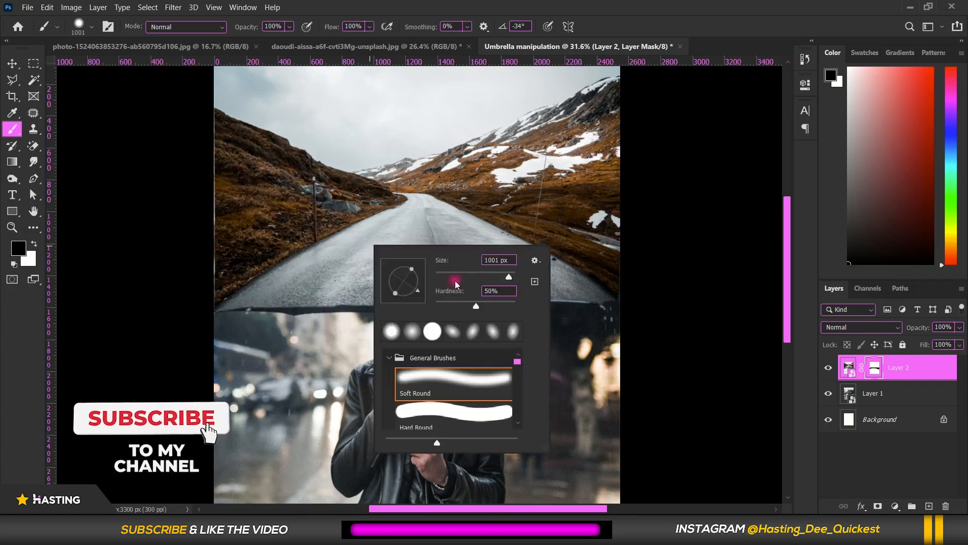
left_click(370, 26)
left_click_drag(360, 40, 340, 41)
Paint black on the mask across the lower road to blend in the wet umbrella fabric, and compare with Layer 2 hidden
left_click(273, 352)
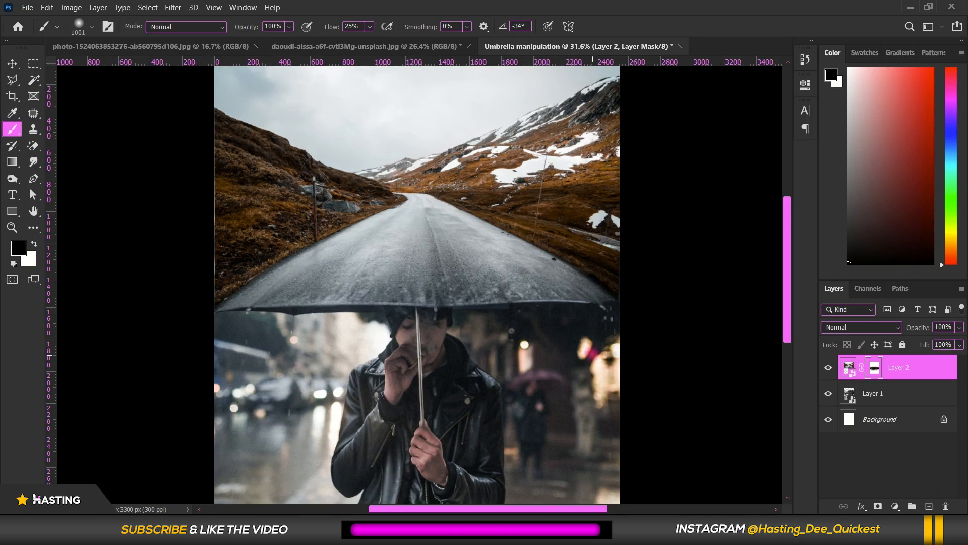
left_click_drag(388, 289, 342, 328)
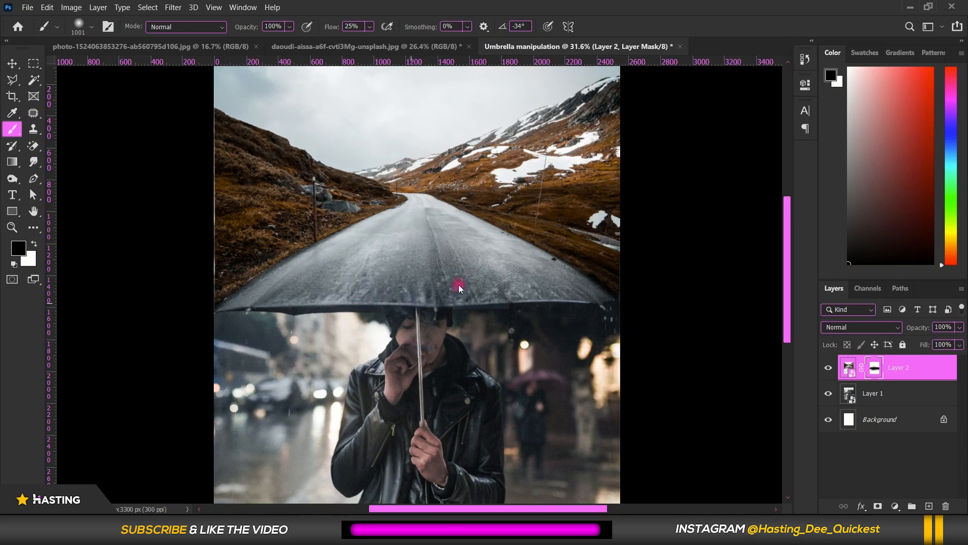
mouse_move(477, 292)
left_mouse_down()
mouse_move(514, 297)
mouse_move(479, 320)
left_mouse_up()
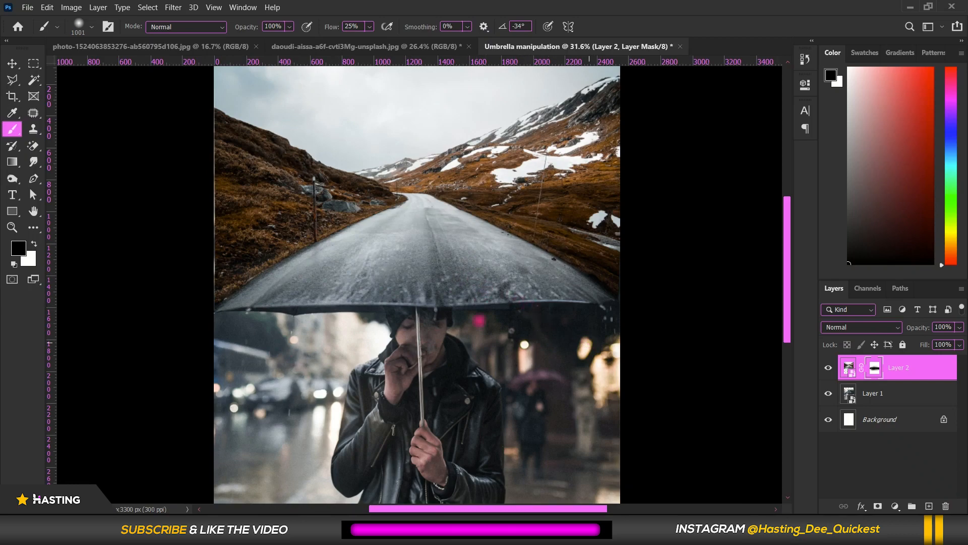
scroll(611, 353, "down", 2)
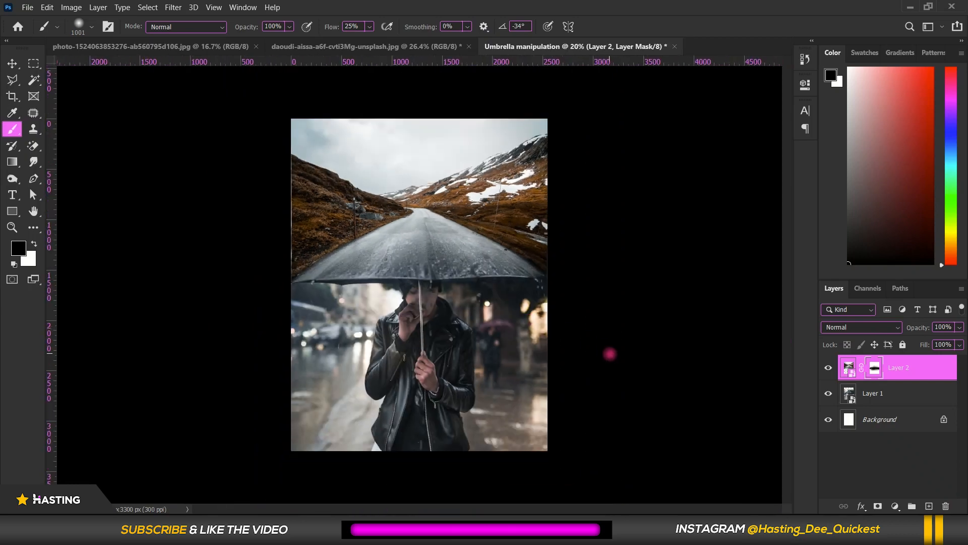
left_click(831, 369)
left_click(832, 369)
Swap the foreground color to white, set the brush to 100 px and paint the mask over the middle of the road
scroll(410, 161, "up", 6)
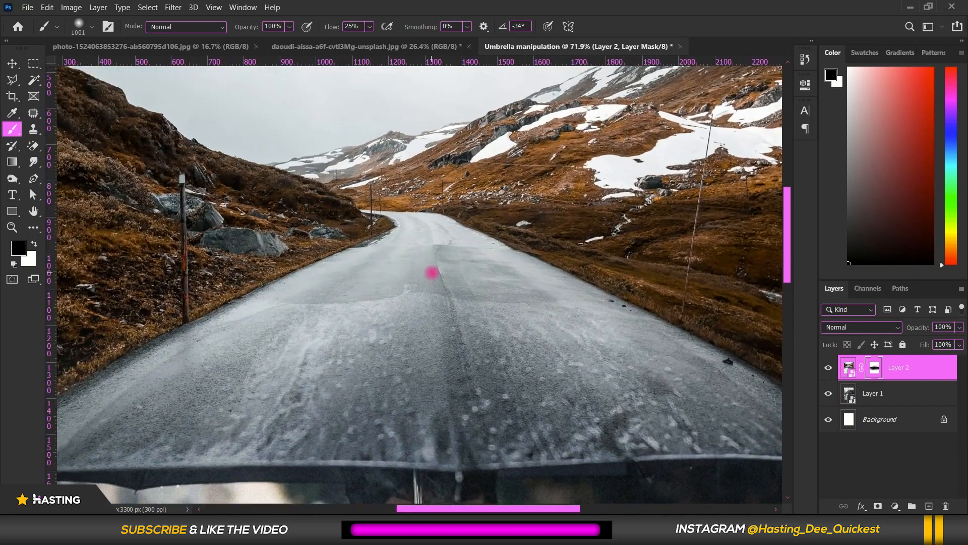
scroll(432, 273, "up", 1)
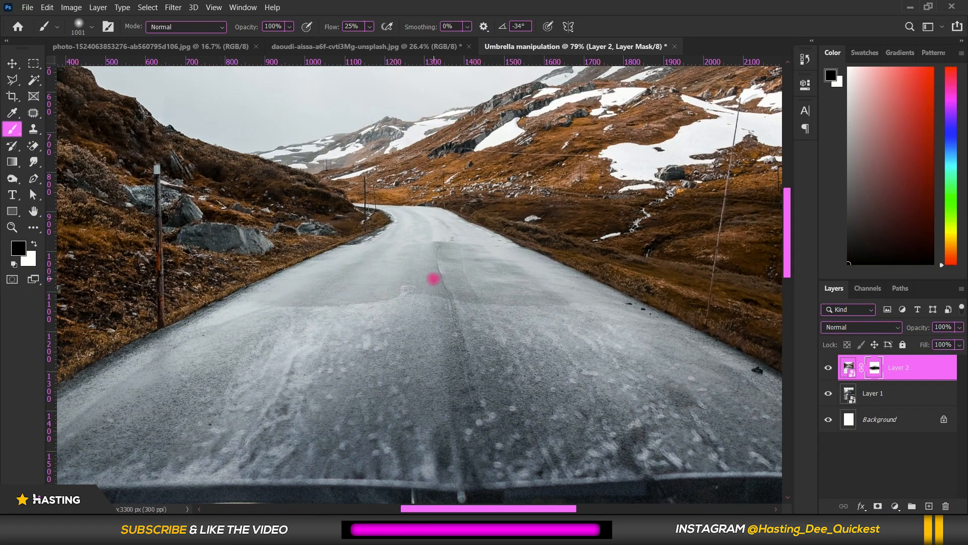
left_click(35, 244)
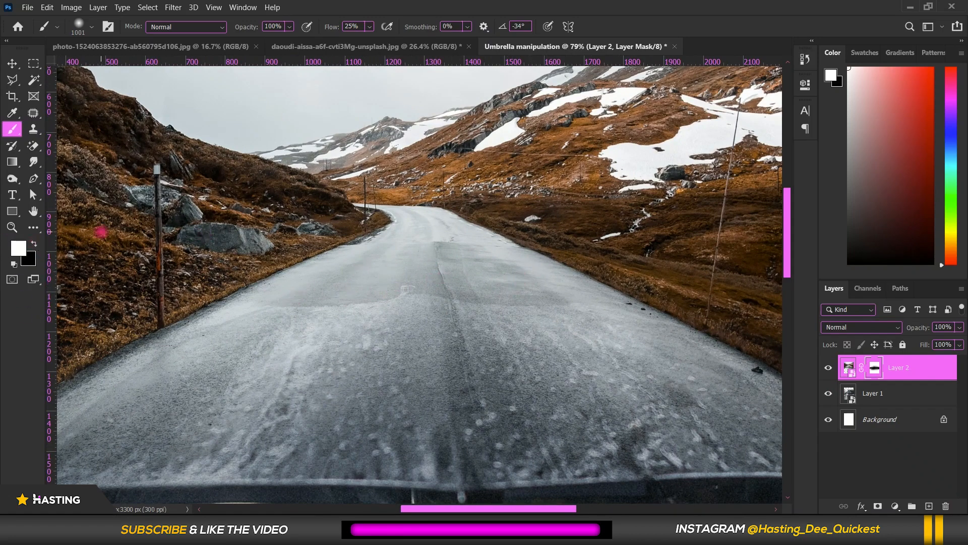
right_click(226, 214)
left_click(330, 241)
mouse_move(514, 303)
left_mouse_down()
mouse_move(428, 303)
mouse_move(442, 292)
mouse_move(274, 307)
mouse_move(406, 257)
mouse_move(473, 251)
mouse_move(438, 280)
left_mouse_up()
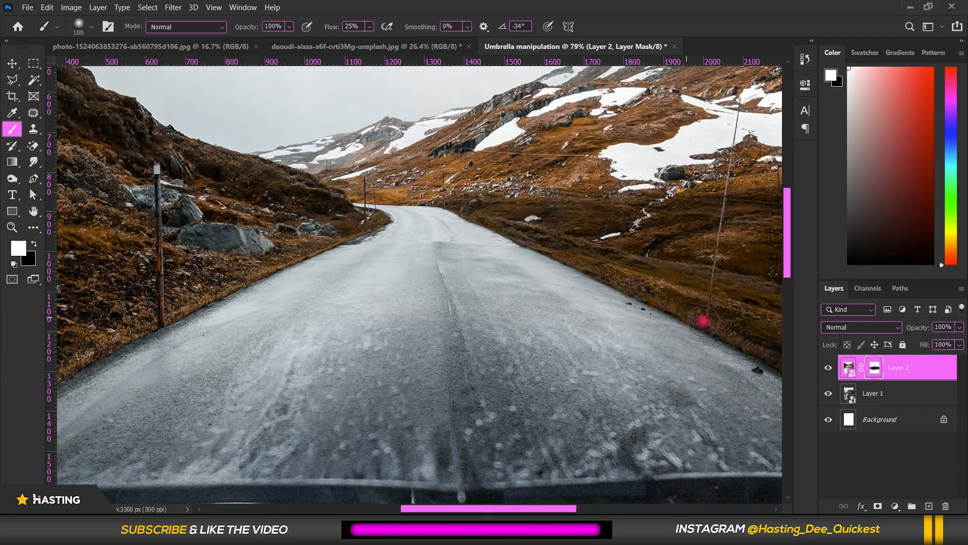
Examine the blend between road and umbrella, including both road edges and the whole composition
scroll(358, 233, "down", 5)
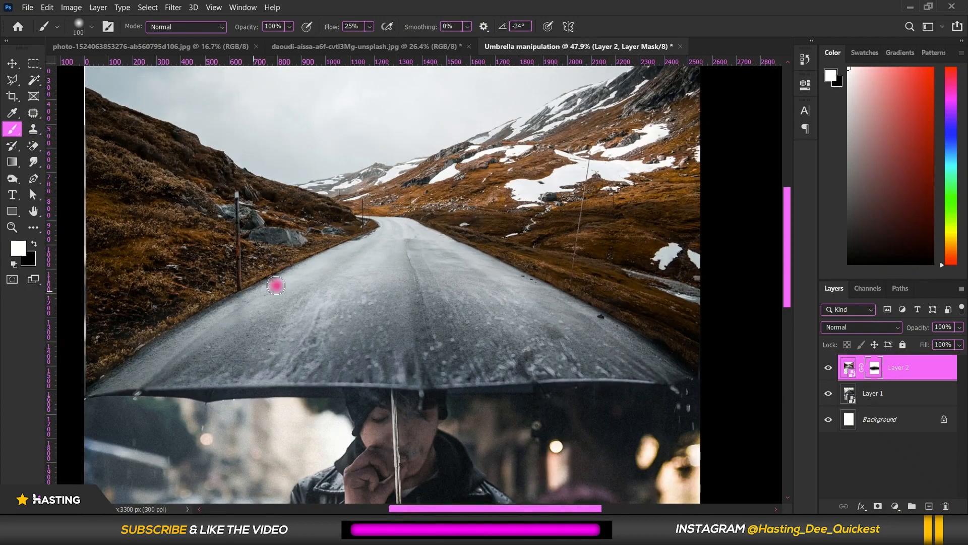
scroll(280, 259, "down", 1)
scroll(490, 285, "down", 2)
scroll(421, 259, "up", 3)
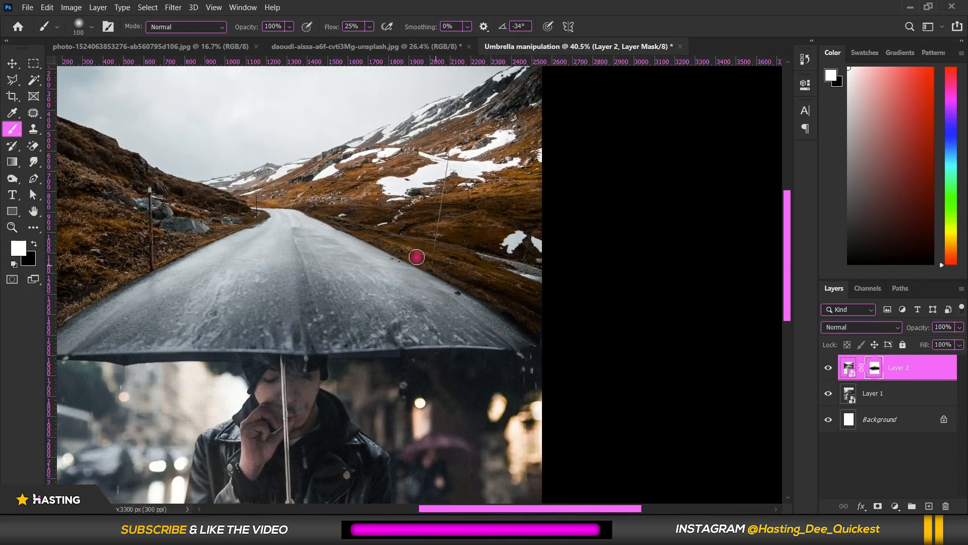
scroll(493, 286, "down", 3)
scroll(407, 255, "down", 2)
scroll(412, 248, "up", 3)
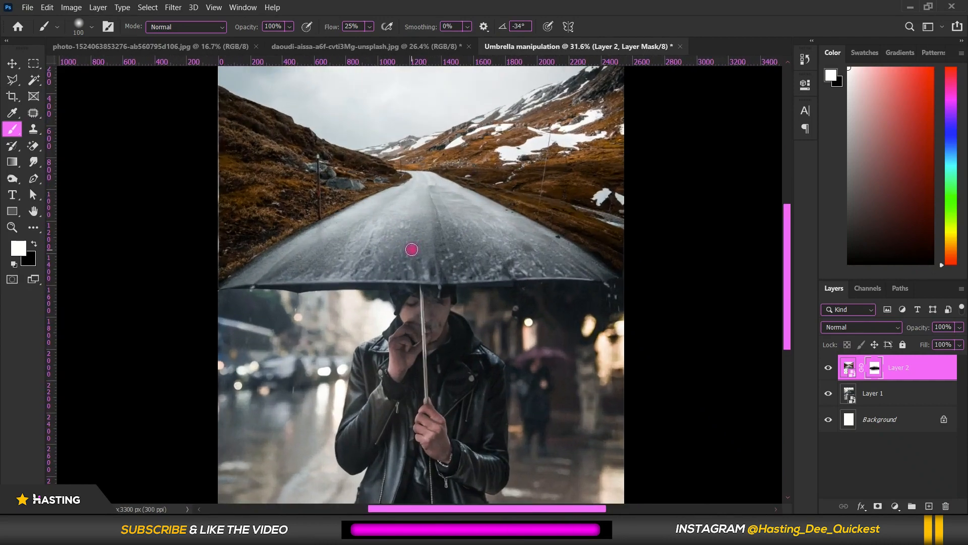
scroll(412, 249, "down", 3)
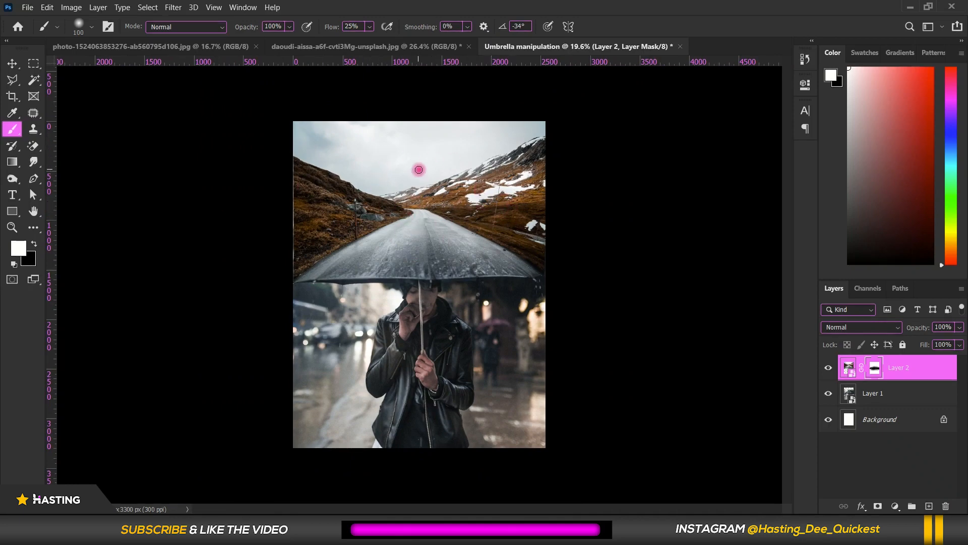
Select Layer 1 and Layer 2 together with the Move tool, scale them up to 102.32% and deselect them
left_click(11, 64)
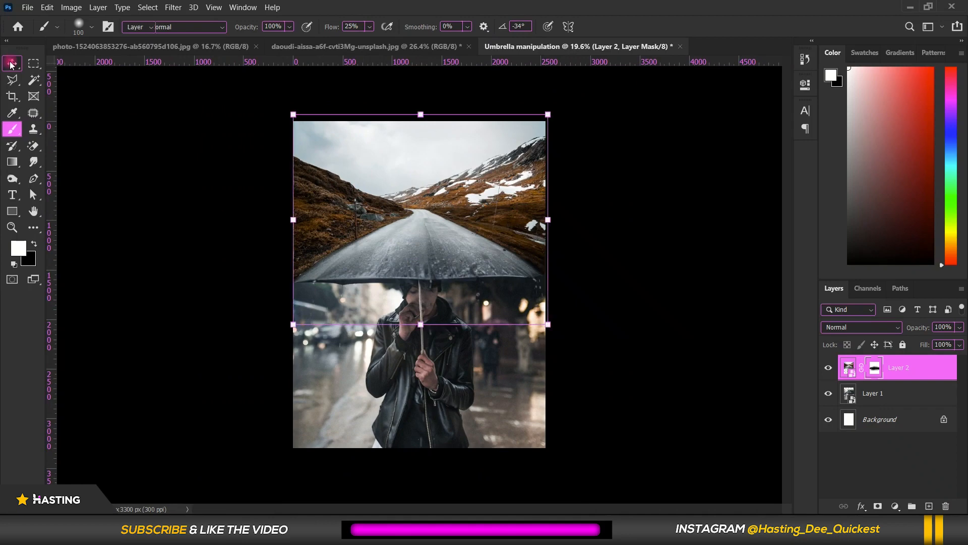
scroll(248, 191, "down", 1)
left_click_drag(249, 202, 488, 354)
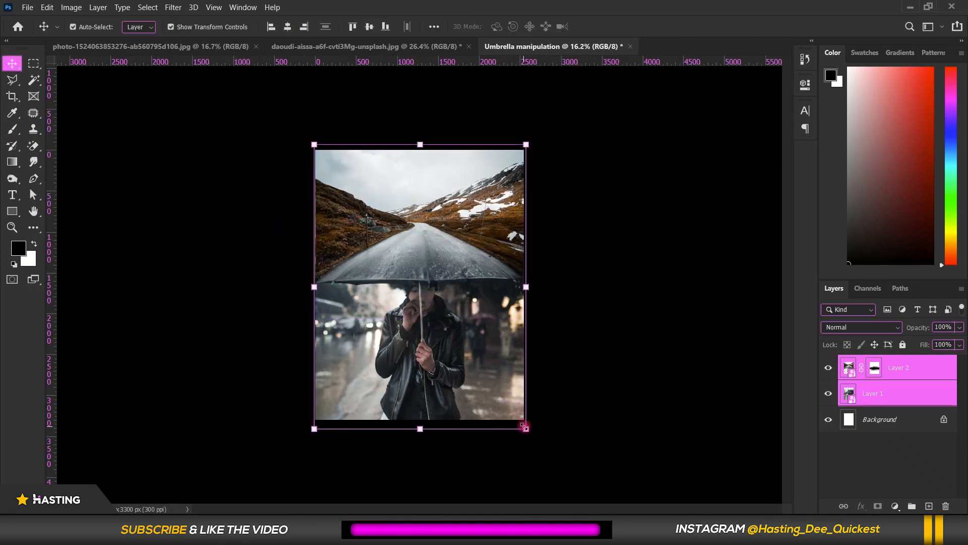
left_click_drag(524, 427, 529, 430)
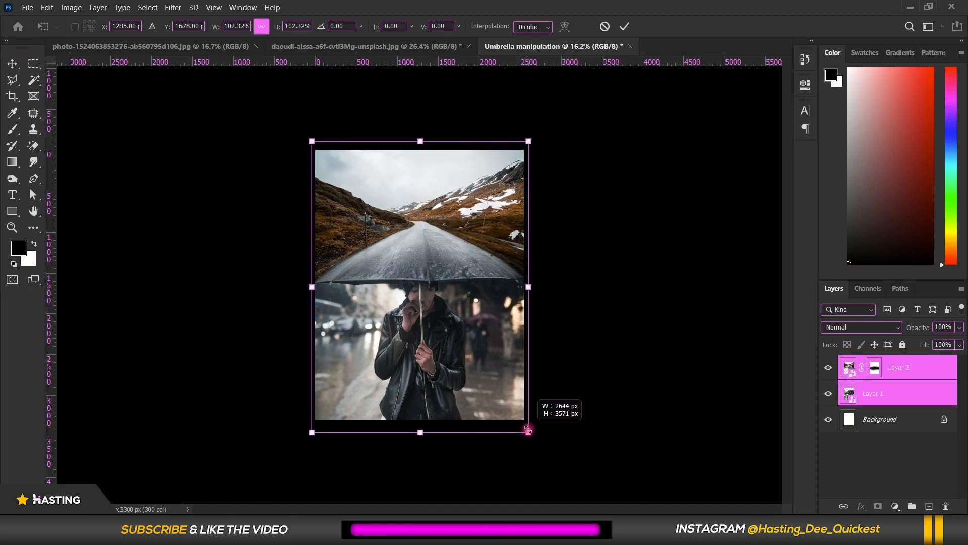
key("ctrl+0")
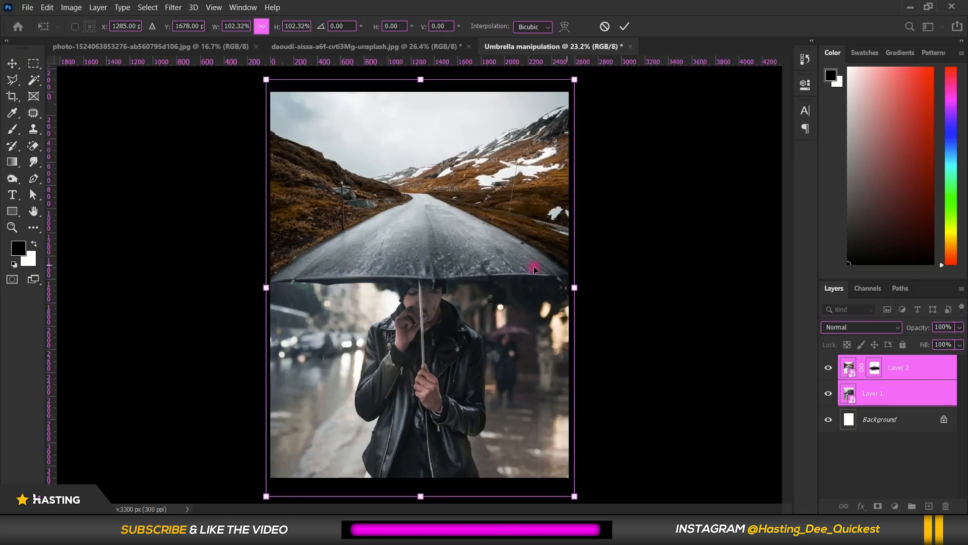
key("Return")
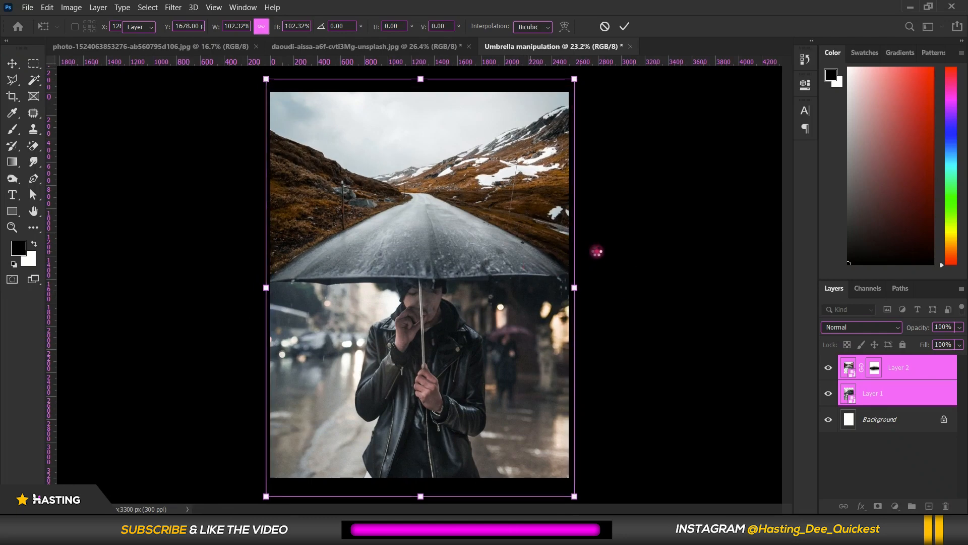
left_click(585, 253)
scroll(453, 263, "down", 2)
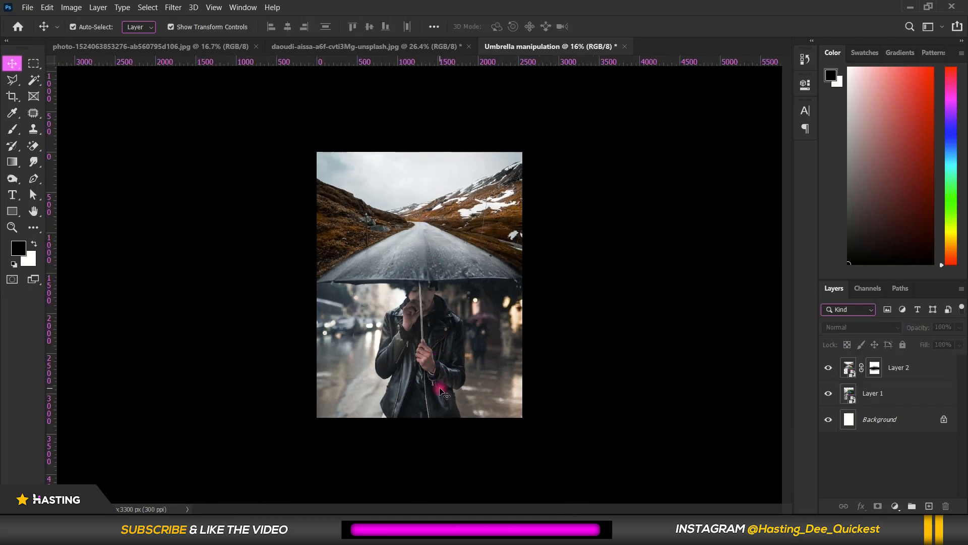
scroll(443, 380, "up", 1)
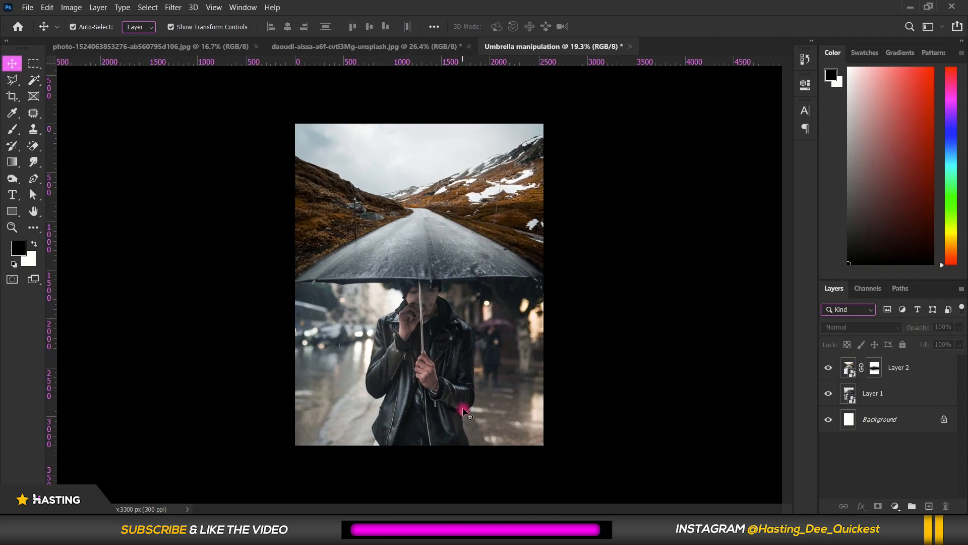
Add a Color Balance adjustment clipped to Layer 2 and shift its midtones toward blue
left_click(470, 230)
left_click(895, 506)
left_click(888, 394)
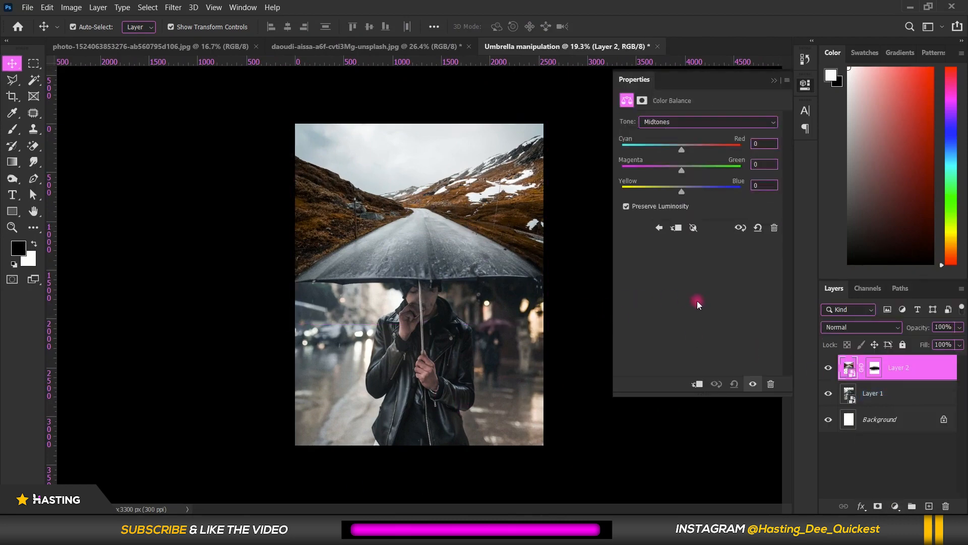
left_click(697, 384)
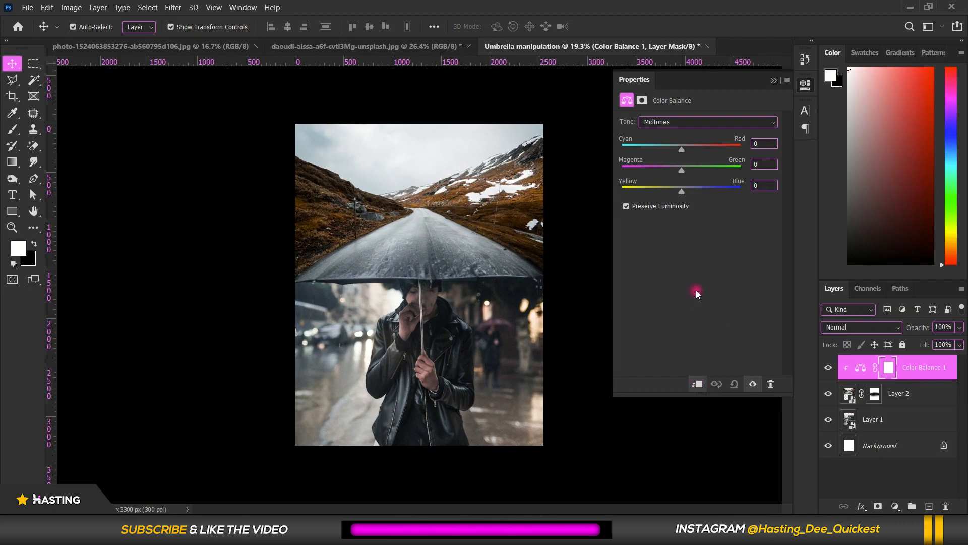
left_click_drag(690, 191, 696, 191)
Add a Color Balance adjustment clipped to Layer 1 with midtones at +4 red and +21 blue
left_click(450, 388)
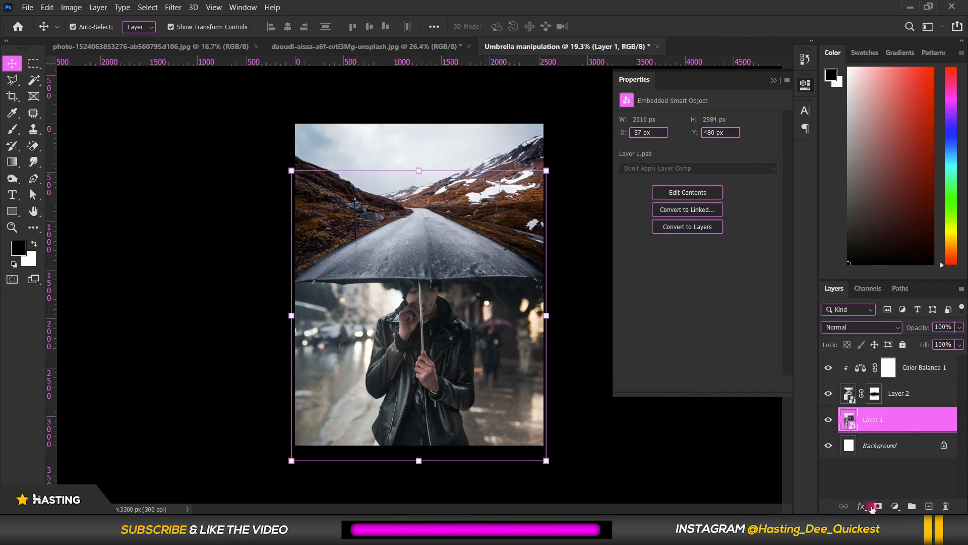
left_click(888, 506)
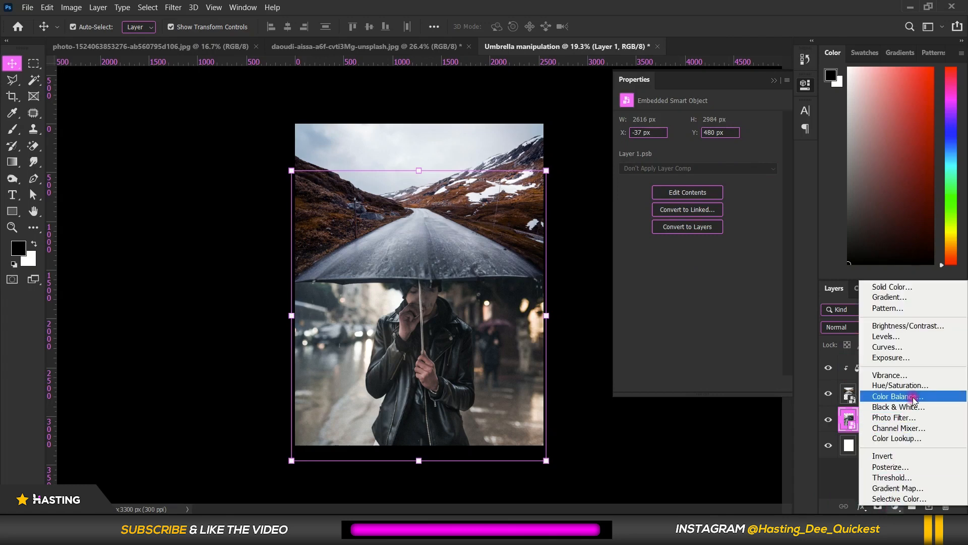
left_click(896, 398)
left_click(697, 385)
left_click_drag(686, 192, 694, 193)
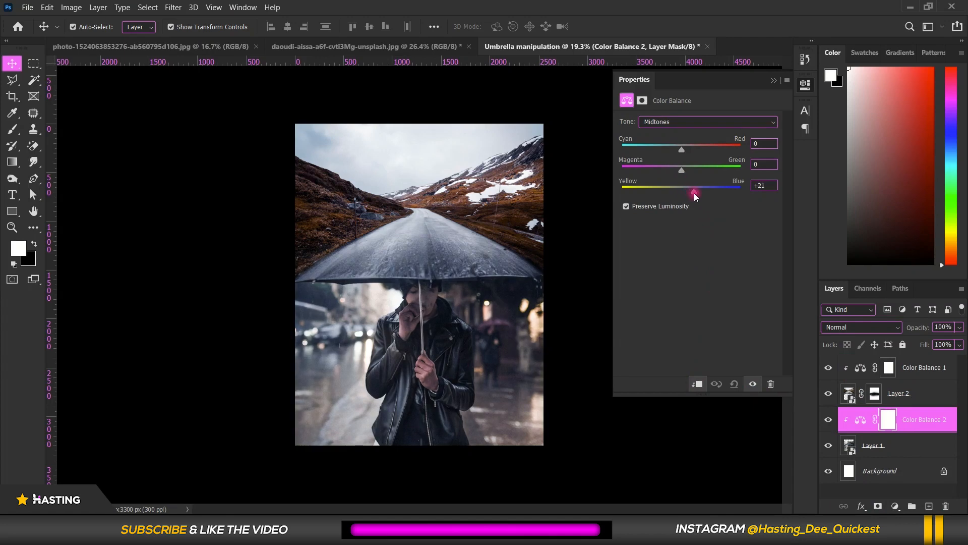
left_click_drag(688, 147, 684, 150)
scroll(465, 346, "up", 3)
scroll(465, 346, "down", 3)
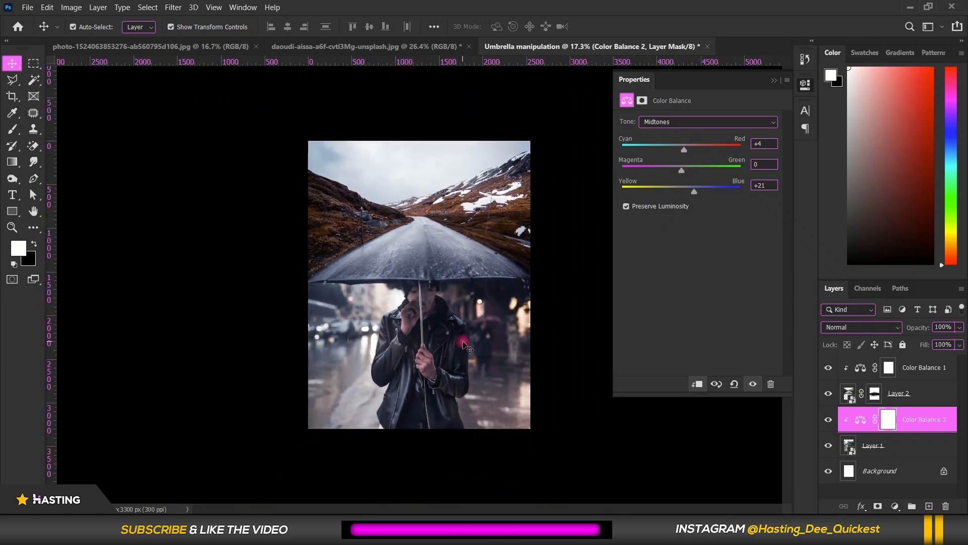
scroll(465, 346, "up", 2)
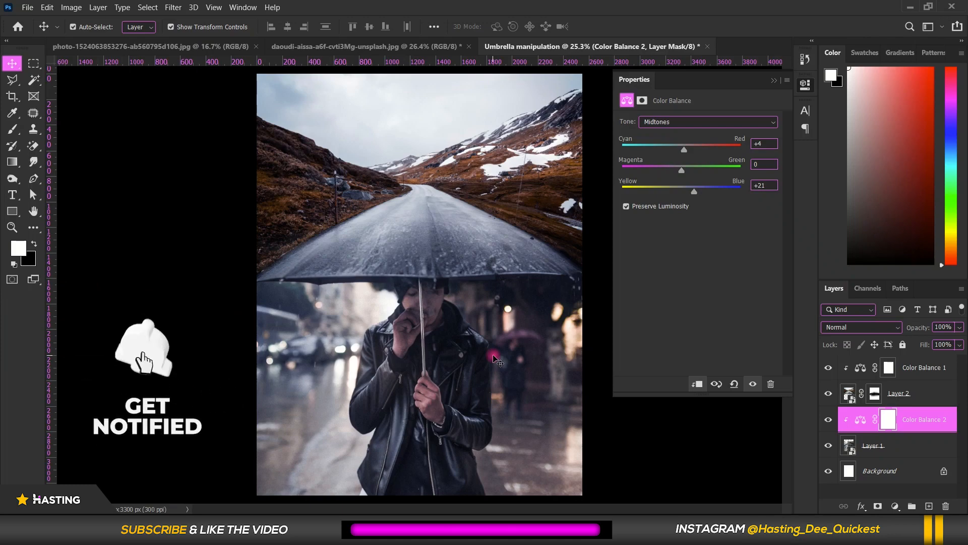
scroll(282, 338, "down", 2)
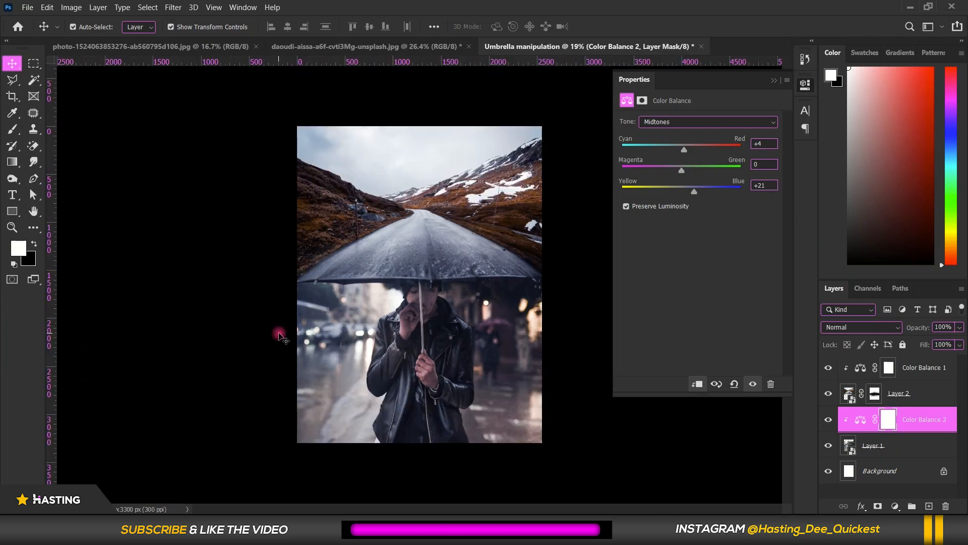